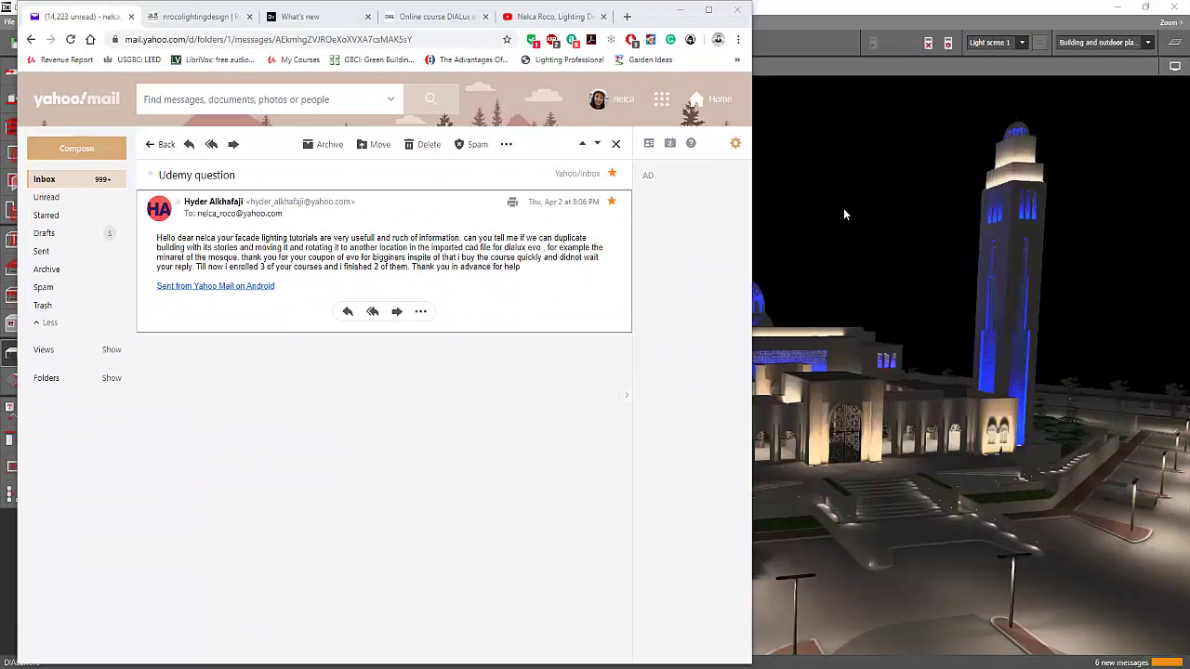
# - Switch to DIALux evo and examine the mosque and its two minarets in the 3D site view
pyautogui.click(844, 210)
pyautogui.moveTo(844, 223); pyautogui.dragTo(816, 238, button='right')
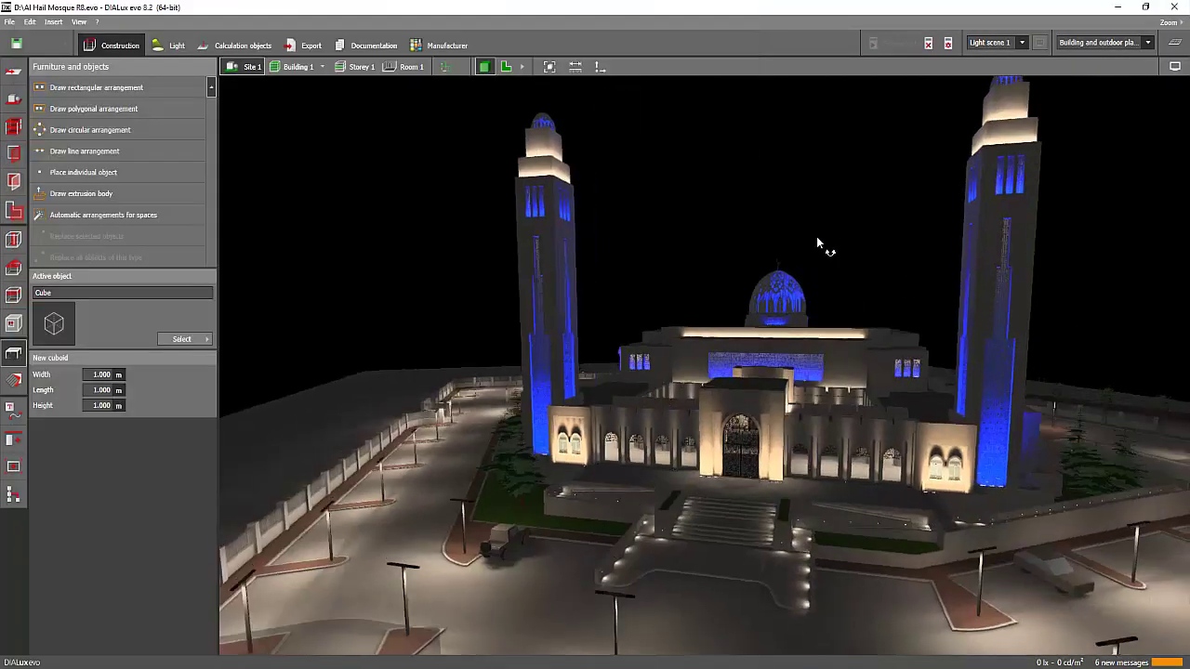
pyautogui.moveTo(818, 244); pyautogui.dragTo(816, 247)
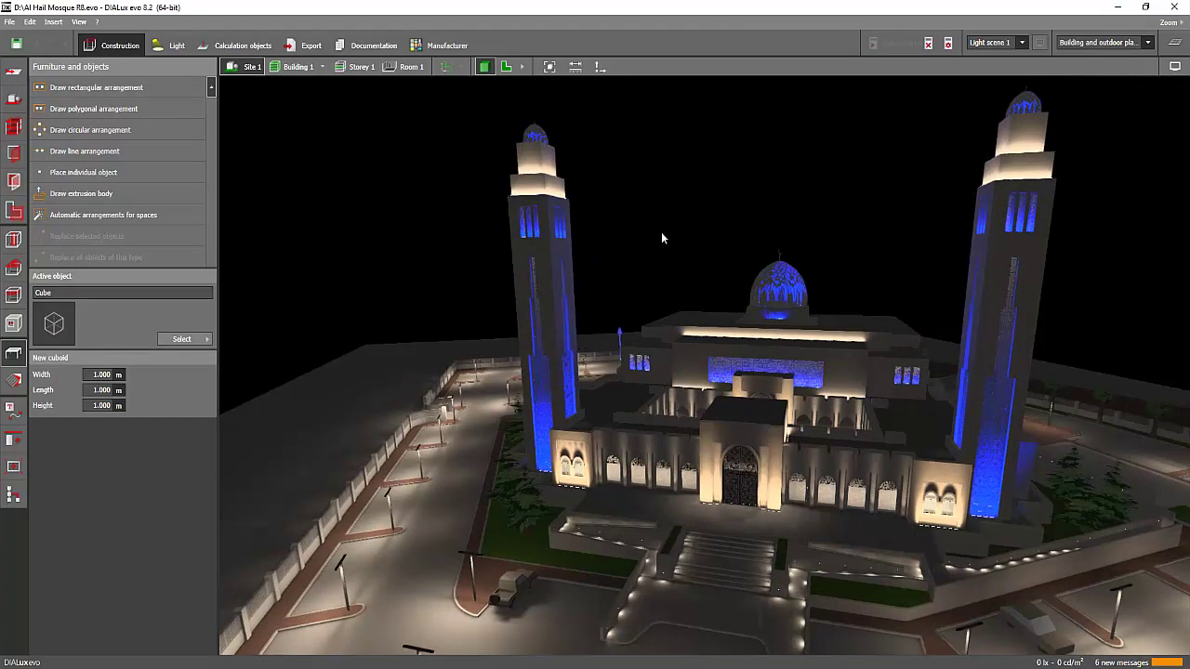
pyautogui.moveTo(661, 234); pyautogui.dragTo(676, 262, button='right')
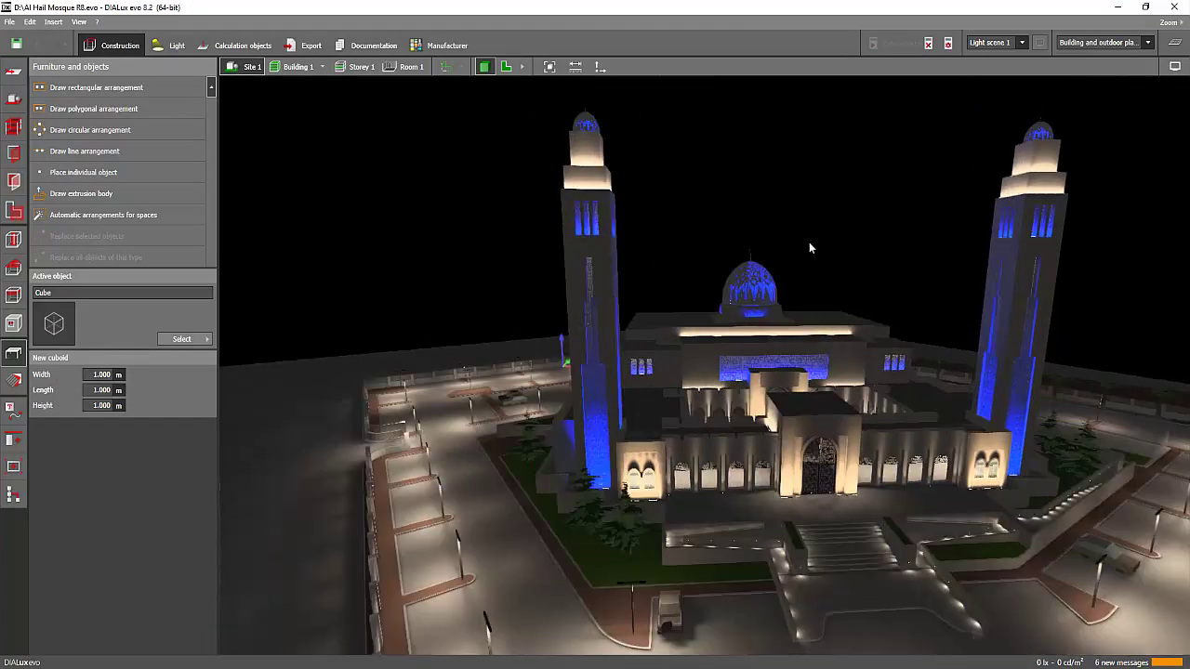
pyautogui.click(615, 298)
pyautogui.click(999, 265)
pyautogui.click(882, 202)
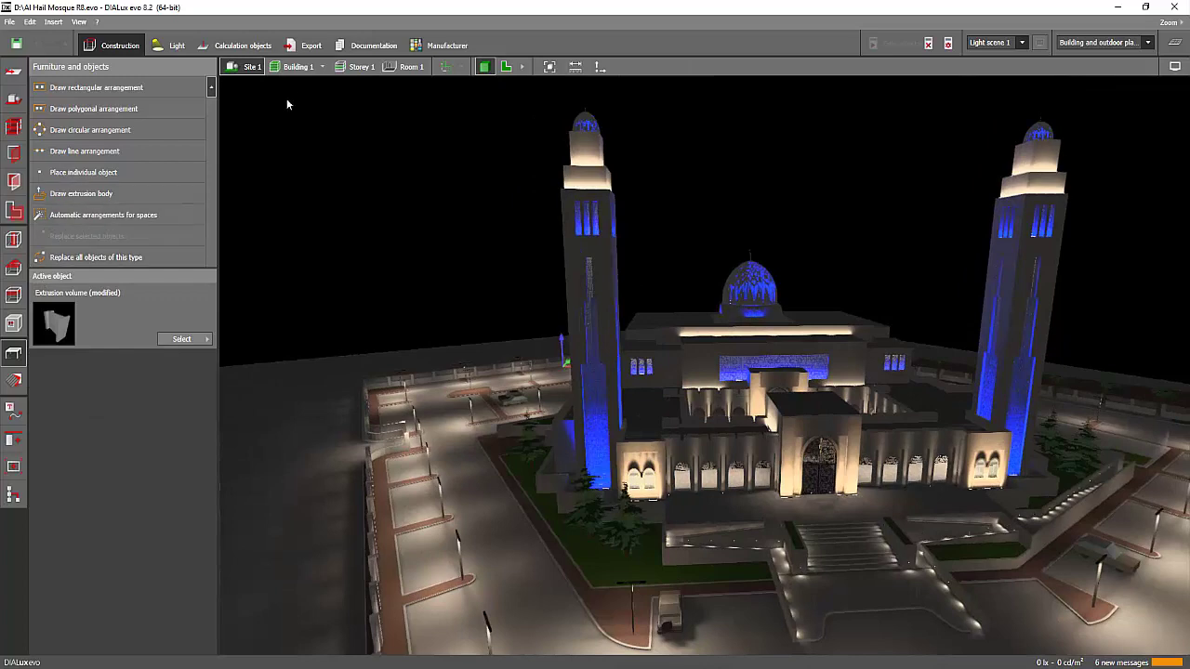
# - View Buildings 1, 2, 3, 4 and 7 one after another, and return to Site 1
pyautogui.click(321, 67)
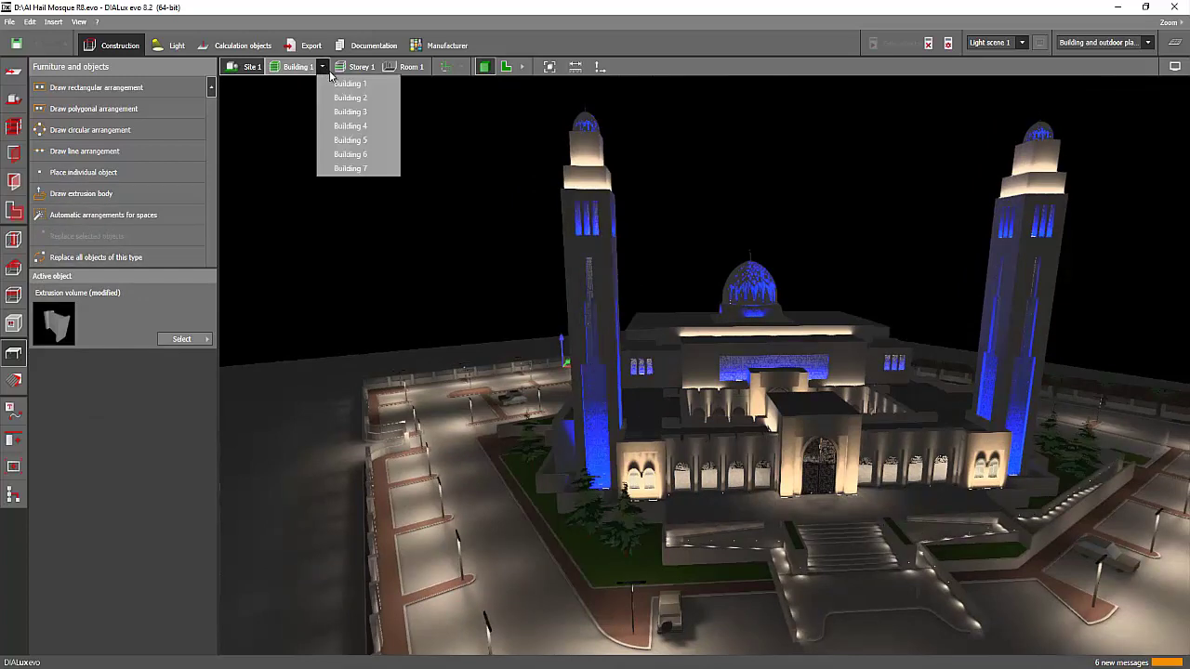
pyautogui.click(335, 83)
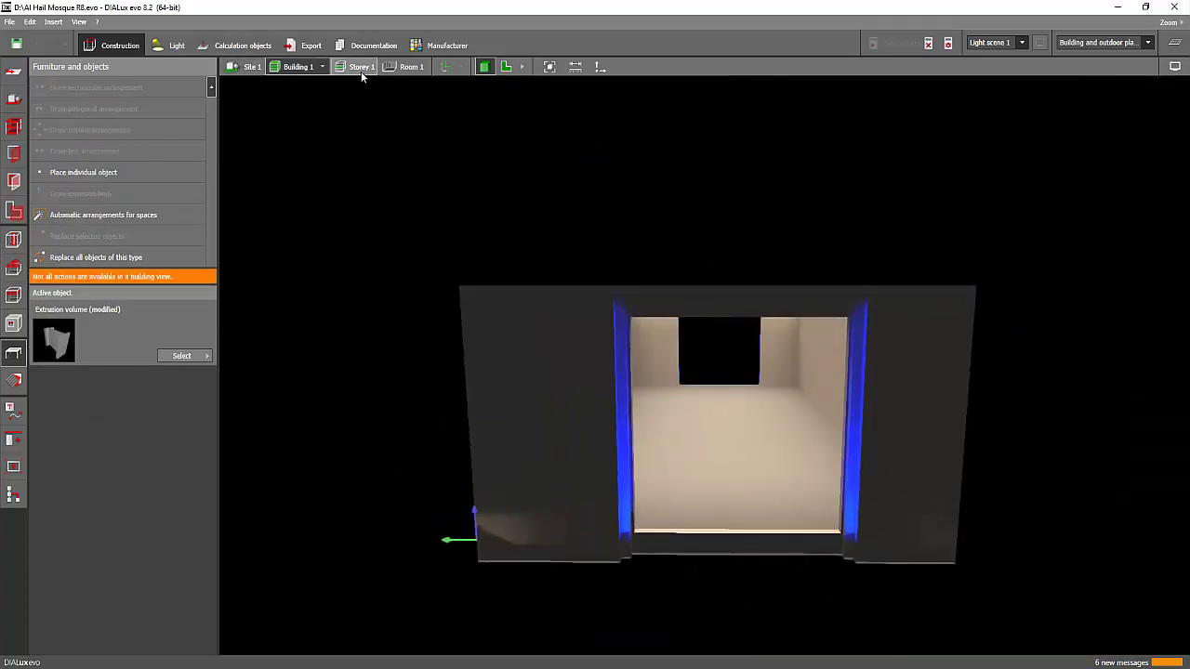
pyautogui.click(323, 67)
pyautogui.click(331, 101)
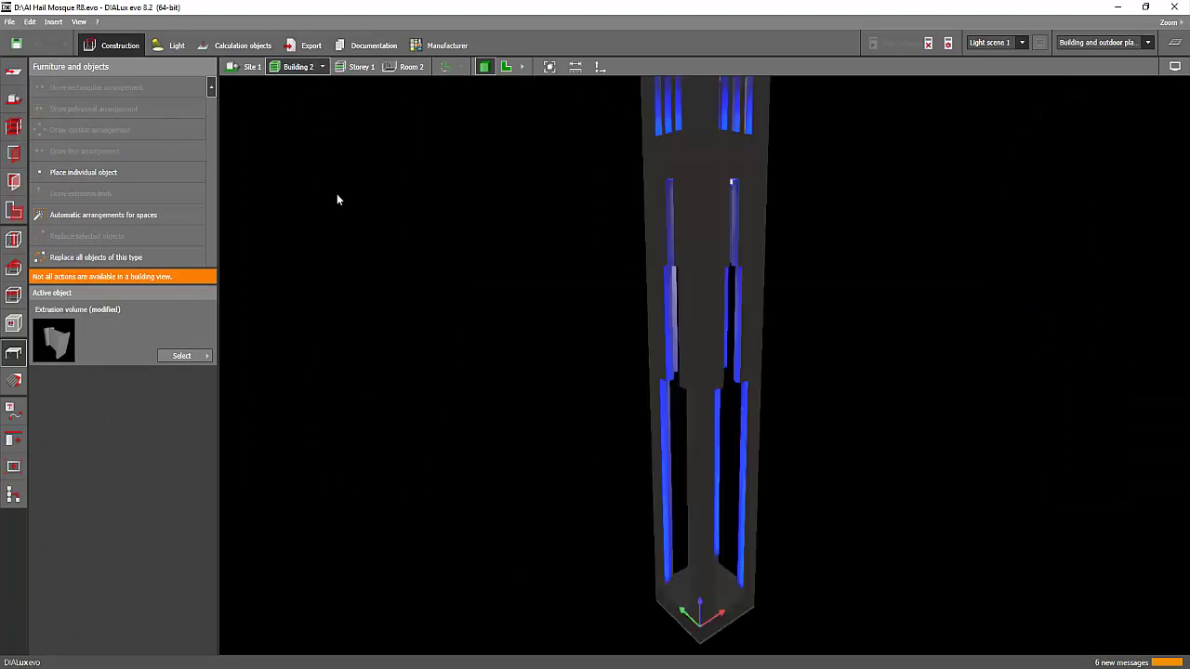
pyautogui.click(323, 66)
pyautogui.click(336, 116)
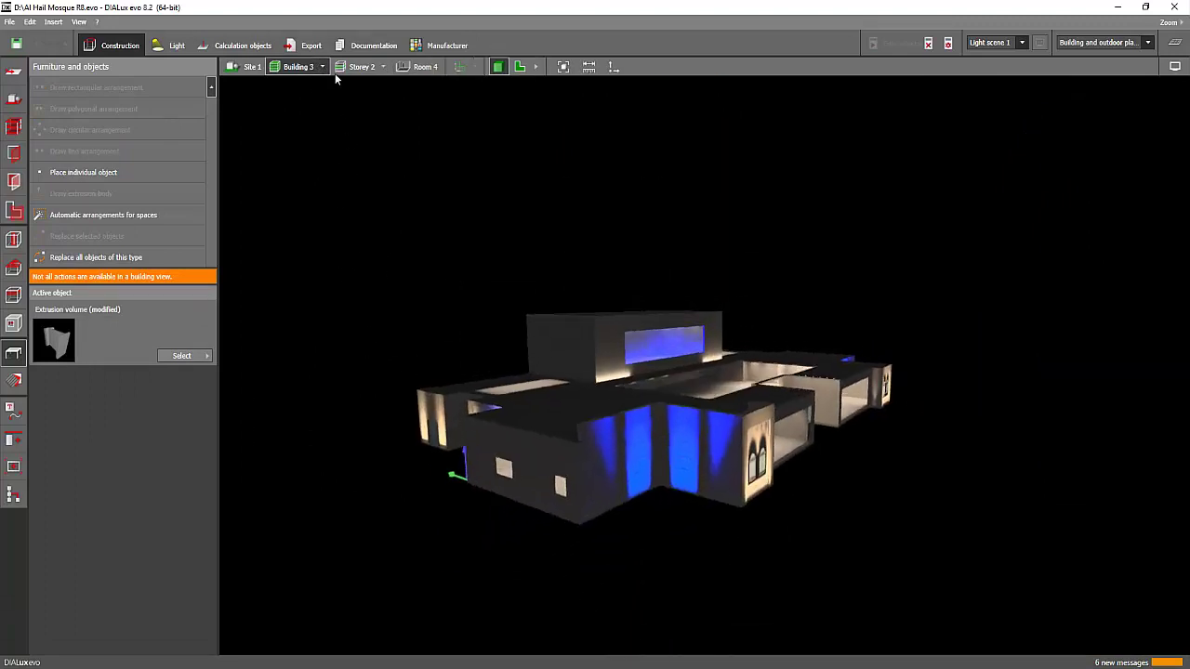
pyautogui.click(322, 67)
pyautogui.click(337, 132)
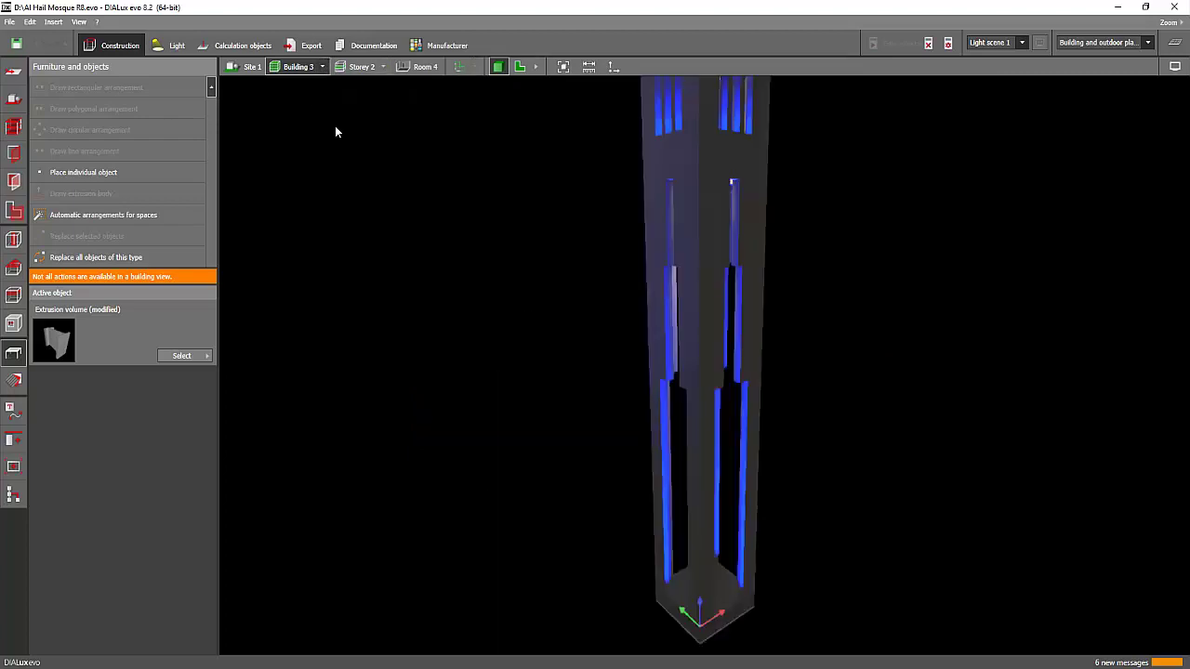
pyautogui.click(322, 67)
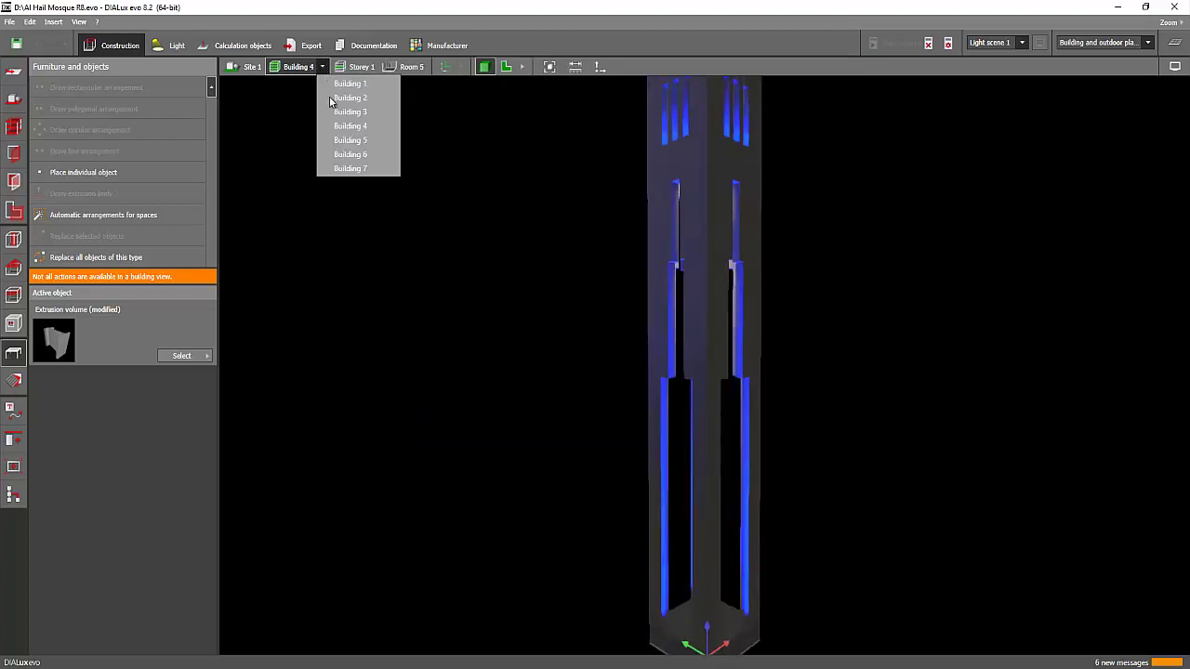
pyautogui.click(345, 168)
pyautogui.click(252, 67)
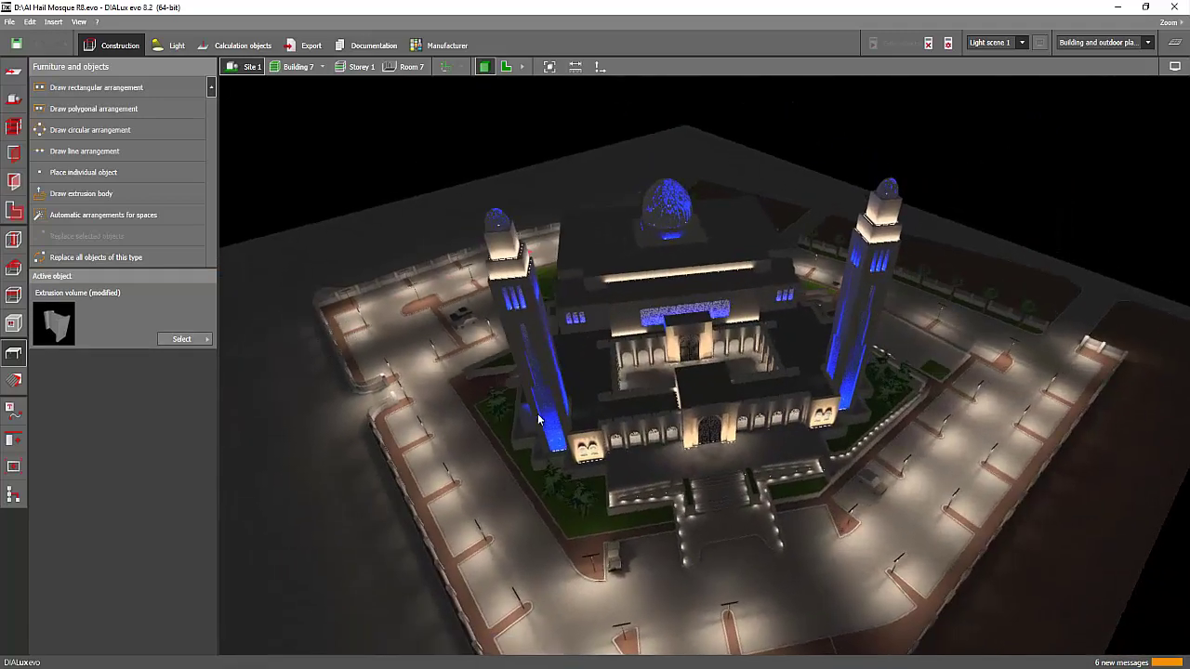
# - Select the object in the upper window opening of the near minaret
pyautogui.moveTo(539, 419); pyautogui.dragTo(513, 358, button='right')
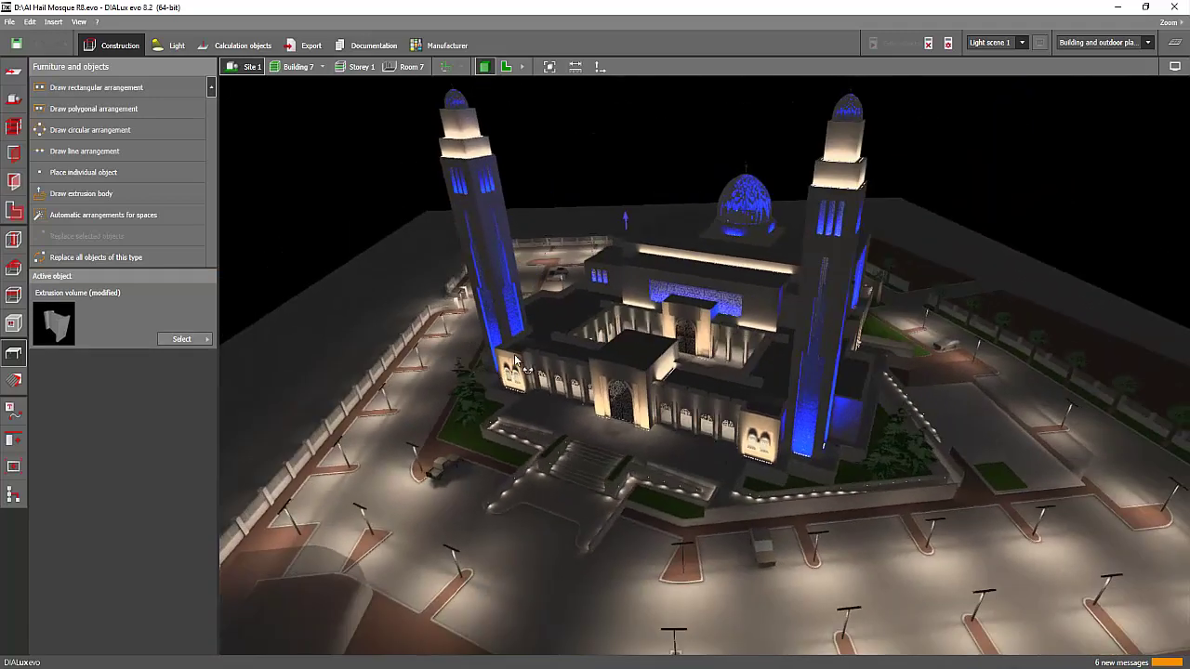
pyautogui.moveTo(514, 354); pyautogui.dragTo(589, 356)
pyautogui.click(692, 220)
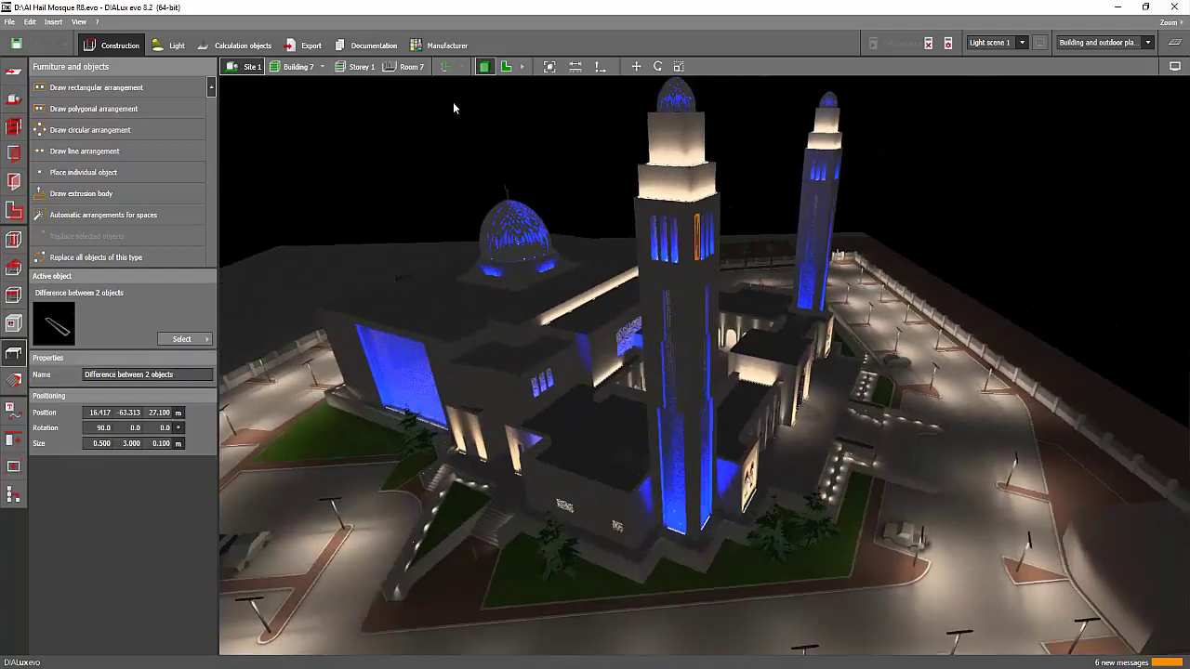
# - In the Site construction tool, select the minarets and the mosque's blocks in turn to check which parts are separate buildings
pyautogui.click(14, 126)
pyautogui.click(14, 98)
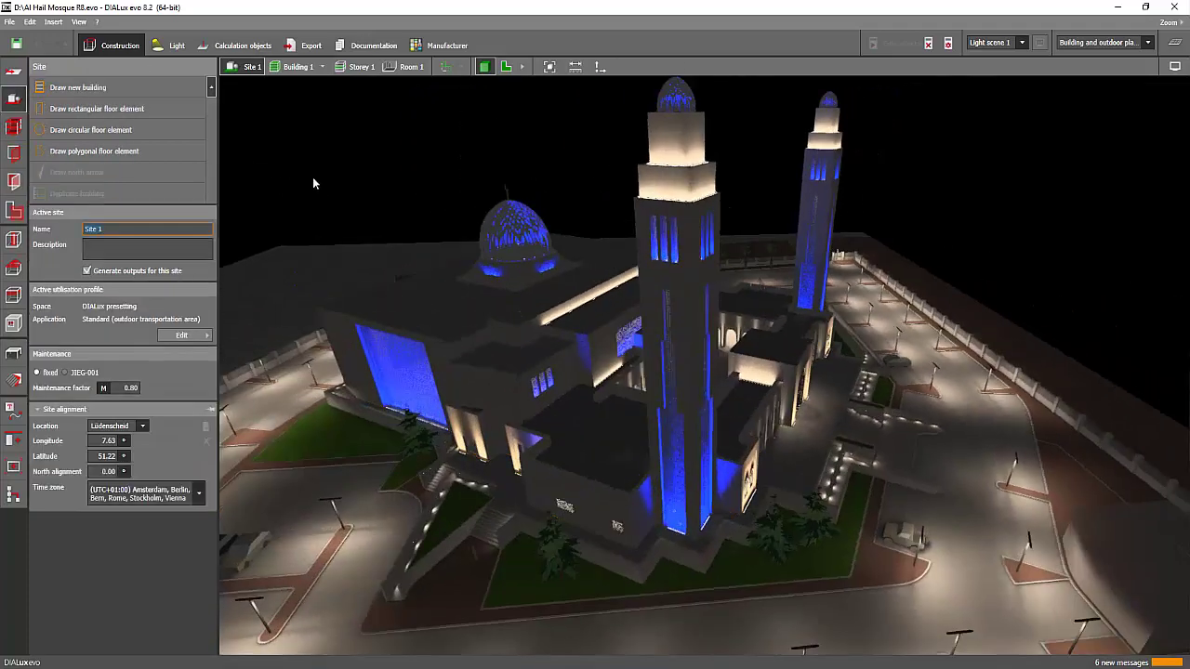
pyautogui.click(642, 229)
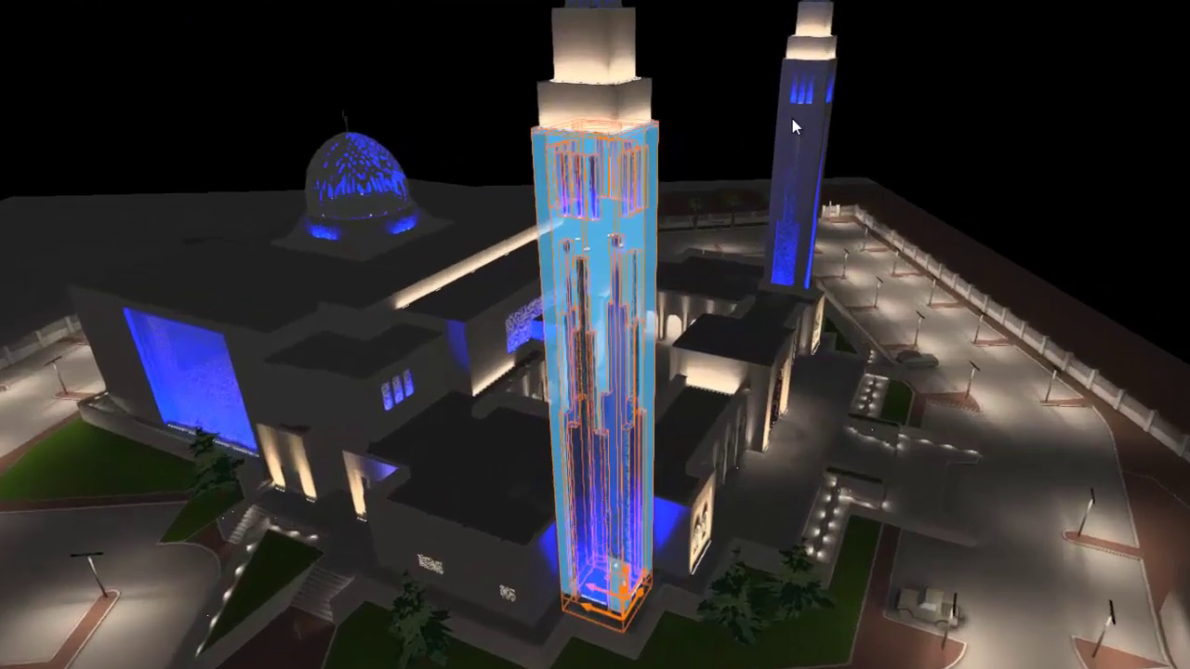
pyautogui.click(815, 186)
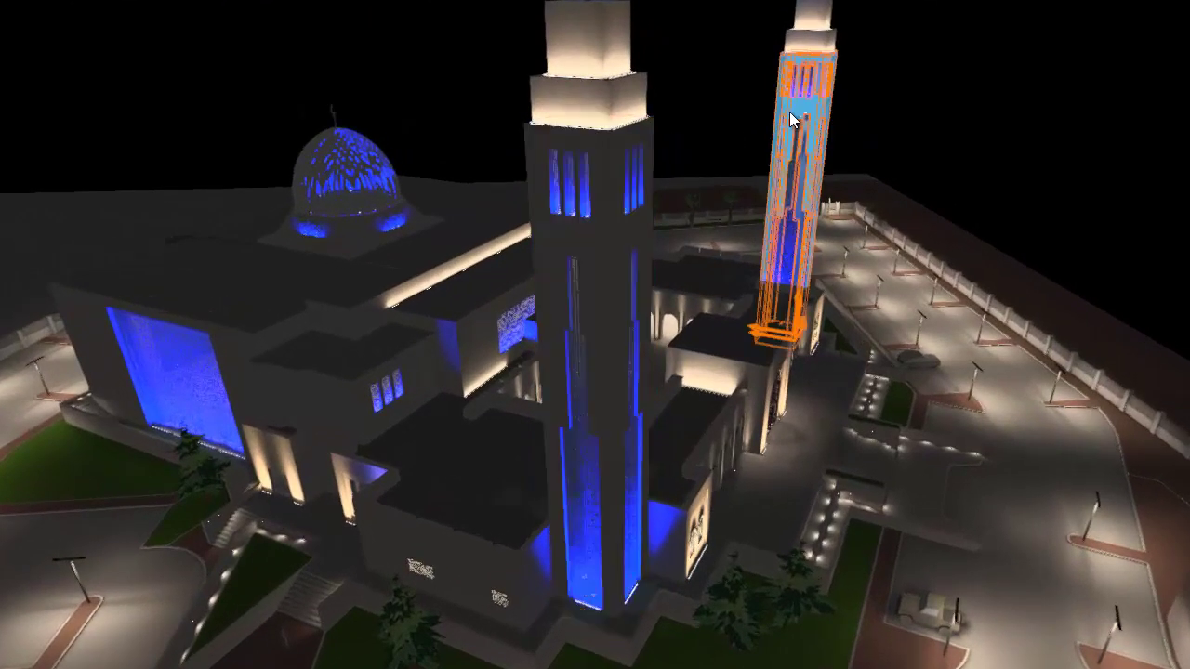
pyautogui.click(268, 295)
pyautogui.click(415, 502)
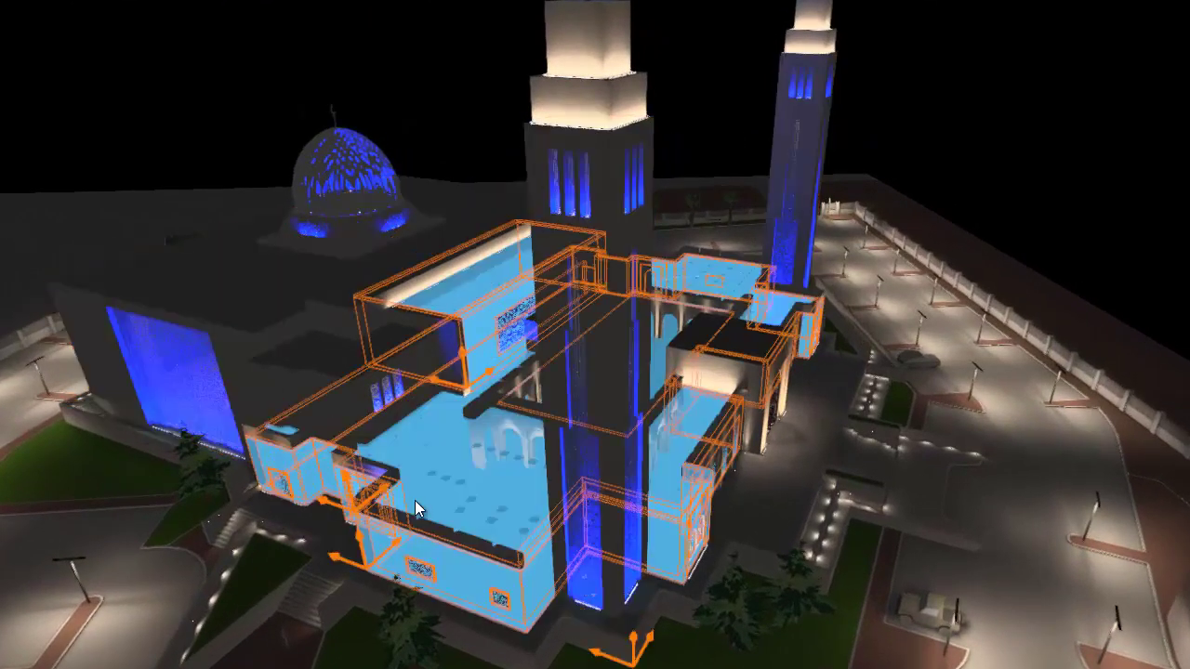
pyautogui.click(326, 384)
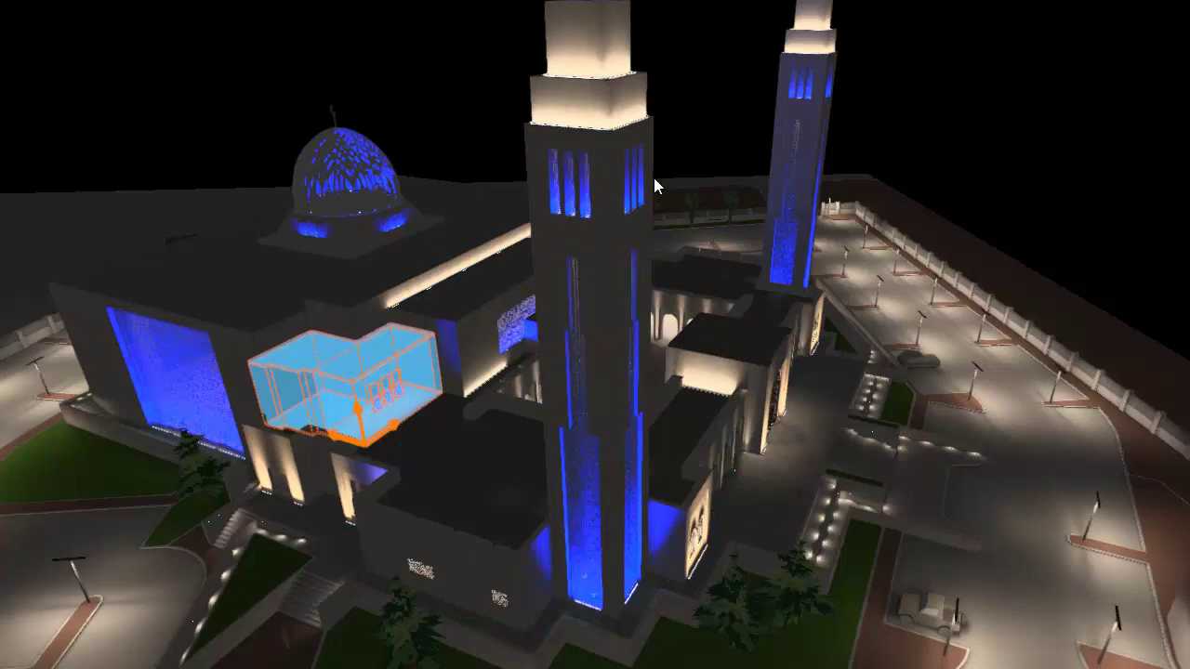
pyautogui.click(667, 119)
# - Select the left minaret's building and the right minaret's building in turn to compare them, and clear the selection
pyautogui.moveTo(529, 177); pyautogui.dragTo(451, 162, button='right')
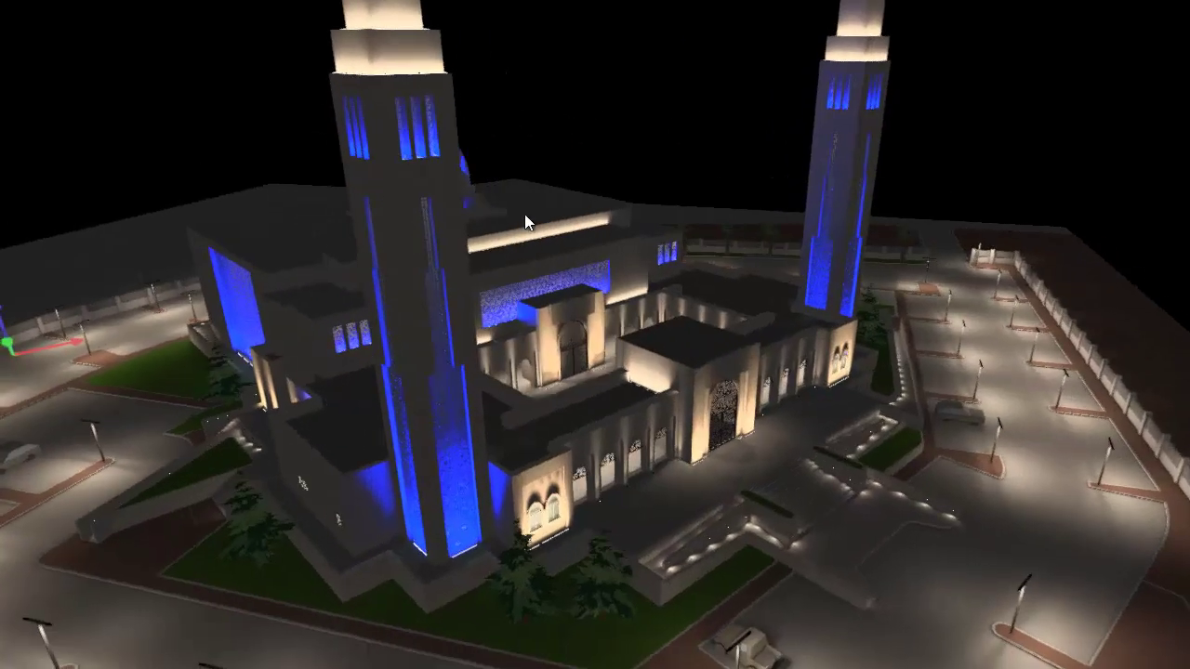
pyautogui.moveTo(597, 257); pyautogui.dragTo(409, 270)
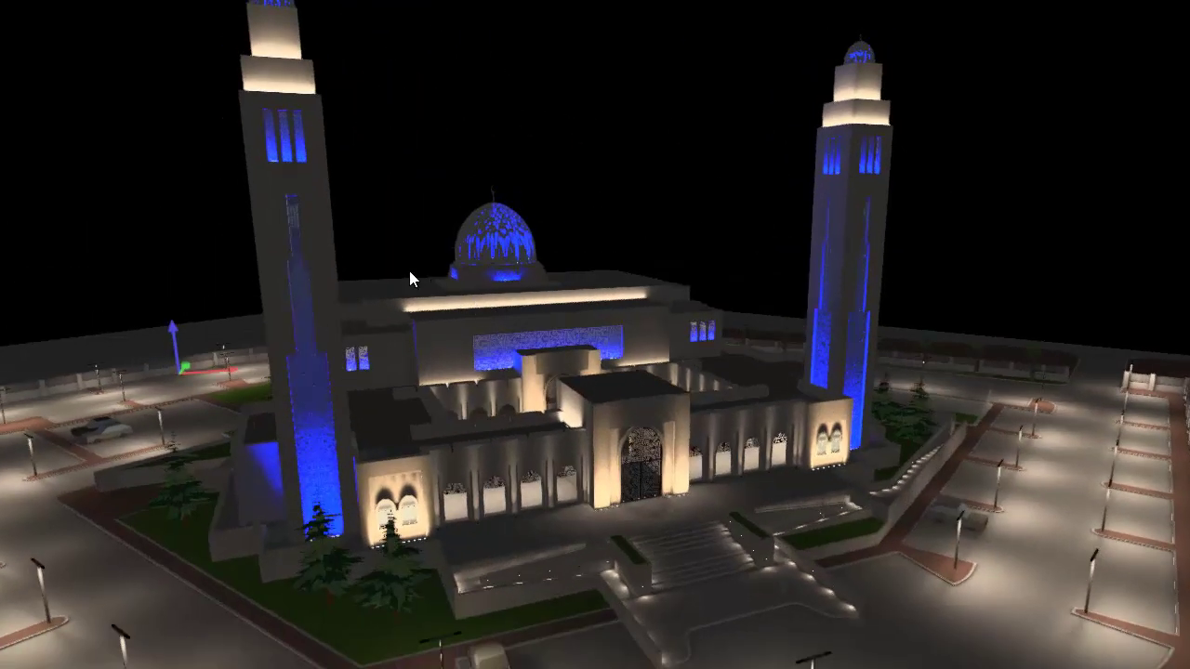
pyautogui.moveTo(412, 206); pyautogui.dragTo(333, 300)
pyautogui.click(332, 296)
pyautogui.click(871, 277)
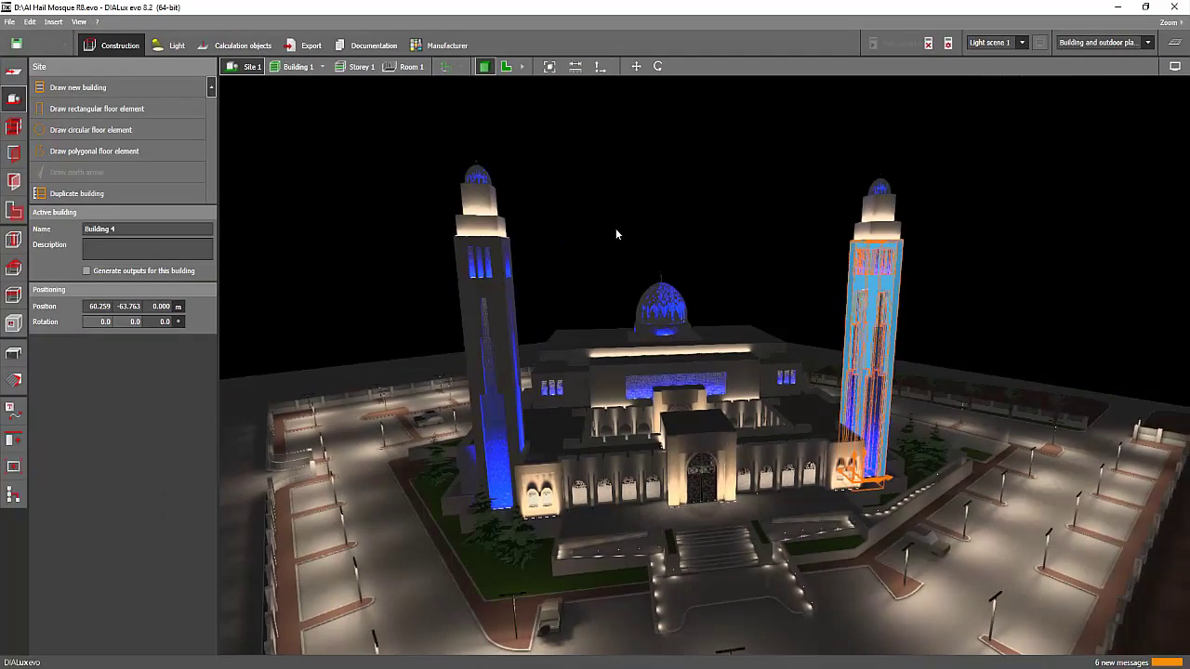
pyautogui.scroll(5, 548, 265)
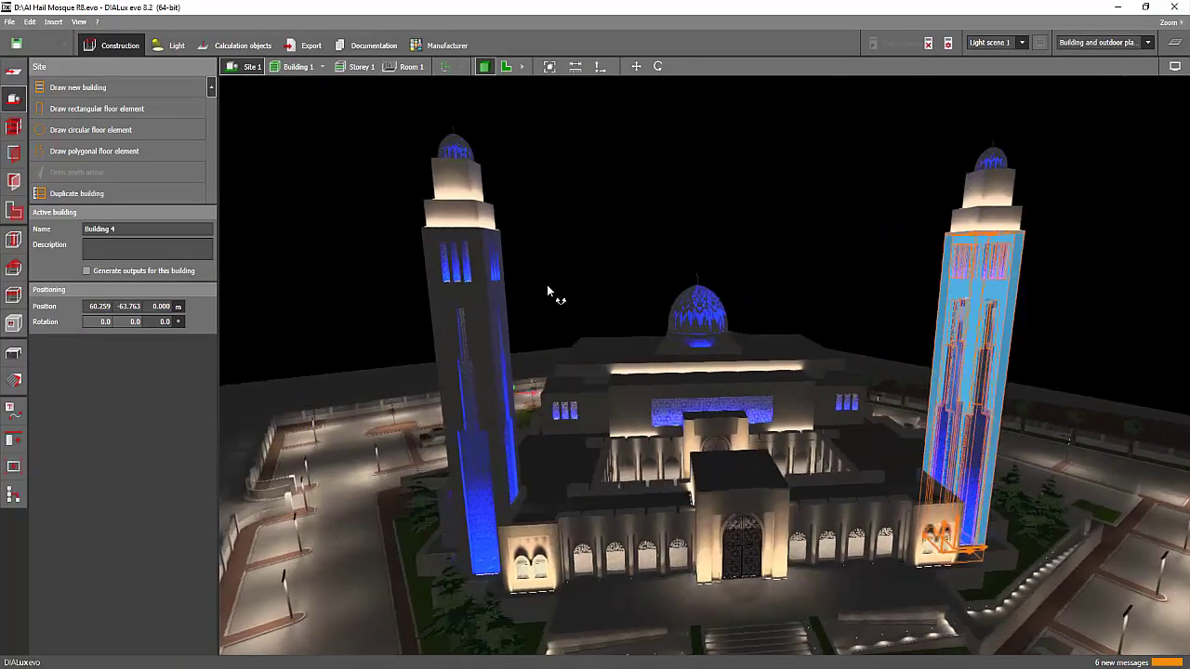
pyautogui.moveTo(663, 249); pyautogui.dragTo(707, 264)
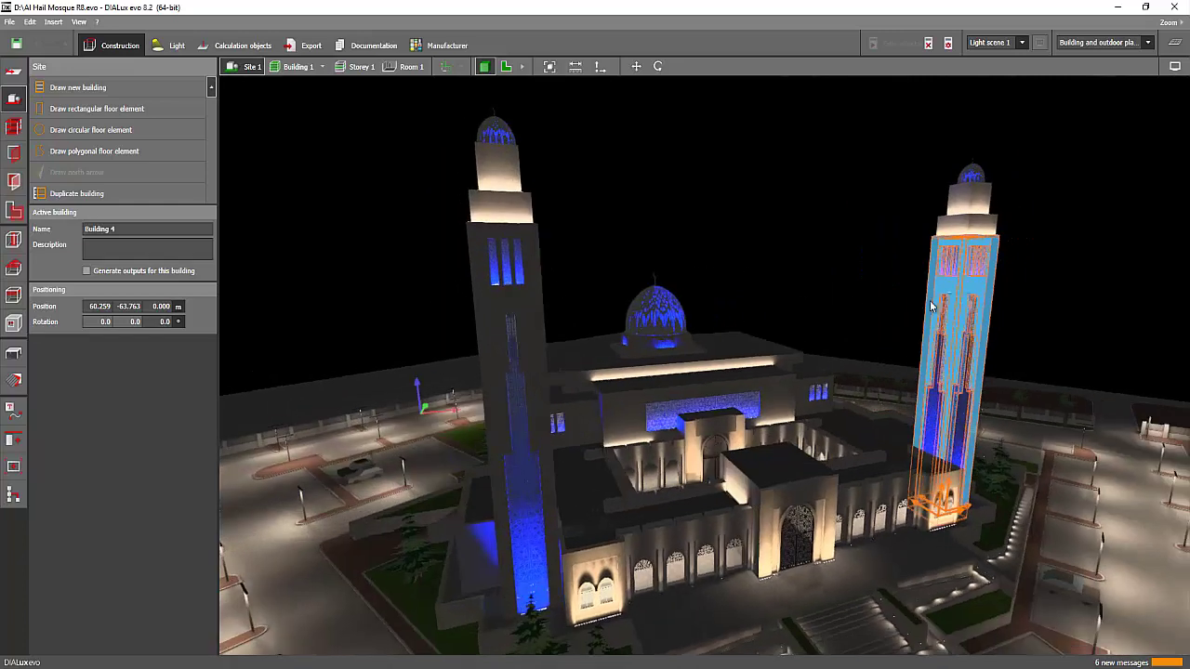
pyautogui.click(882, 268)
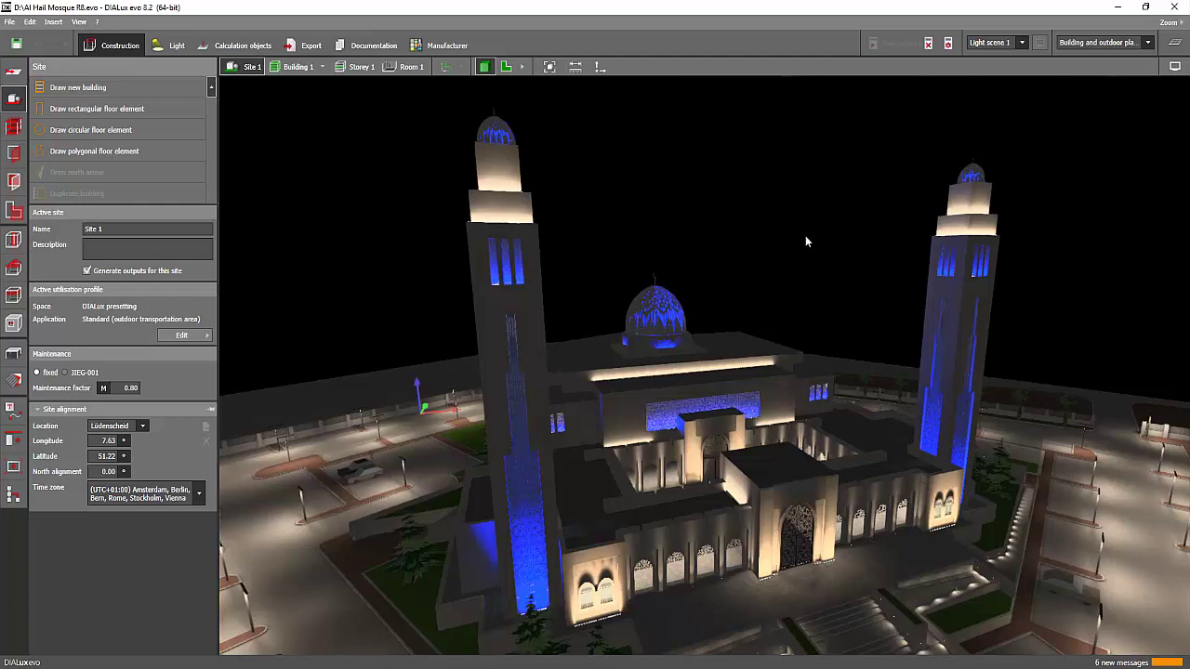
pyautogui.moveTo(805, 242); pyautogui.dragTo(765, 242)
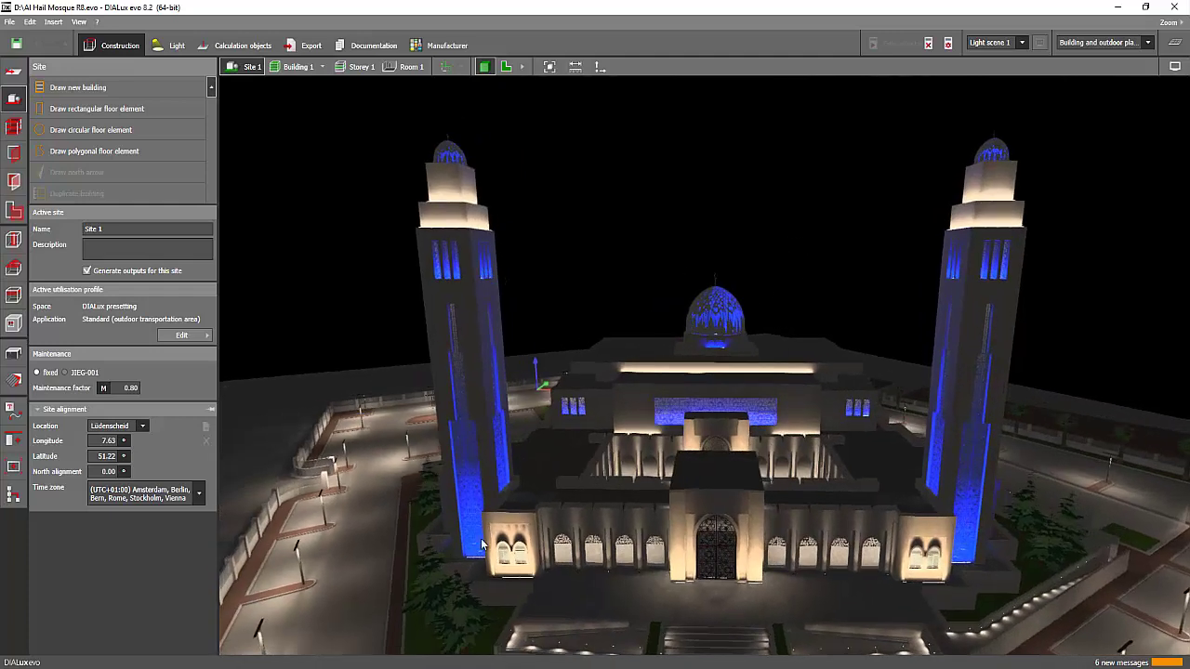
# - Select the near minaret's shaft, Building 2, and examine its window openings up close
pyautogui.moveTo(311, 256); pyautogui.dragTo(516, 312)
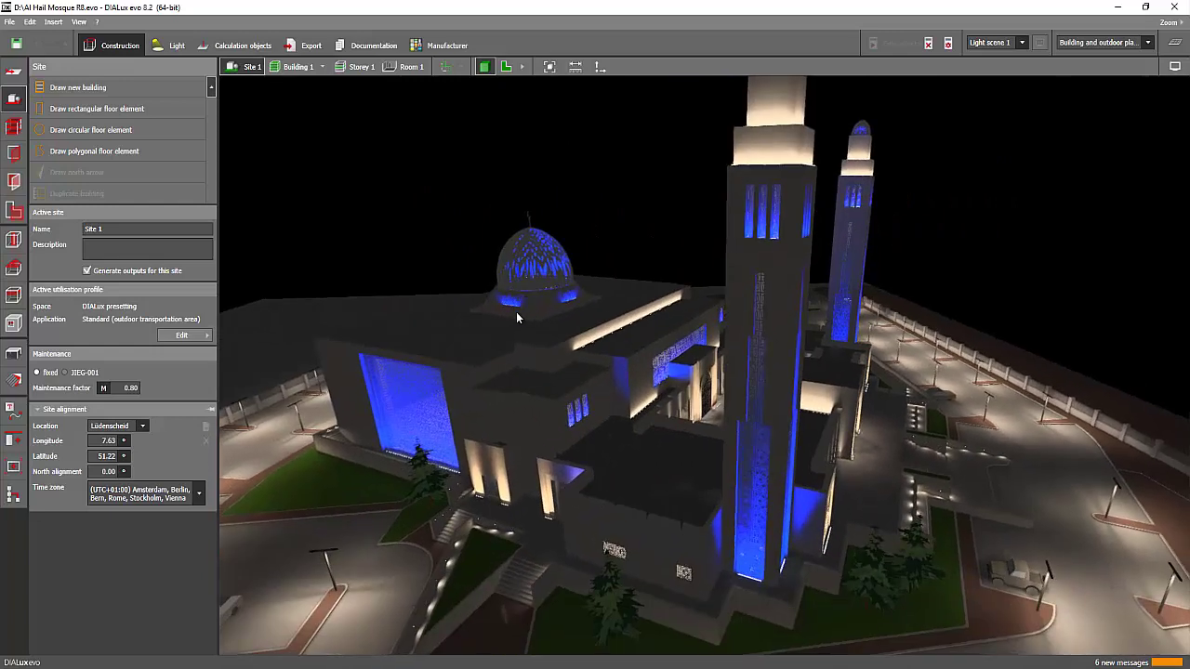
pyautogui.click(745, 268)
pyautogui.scroll(8, 745, 268)
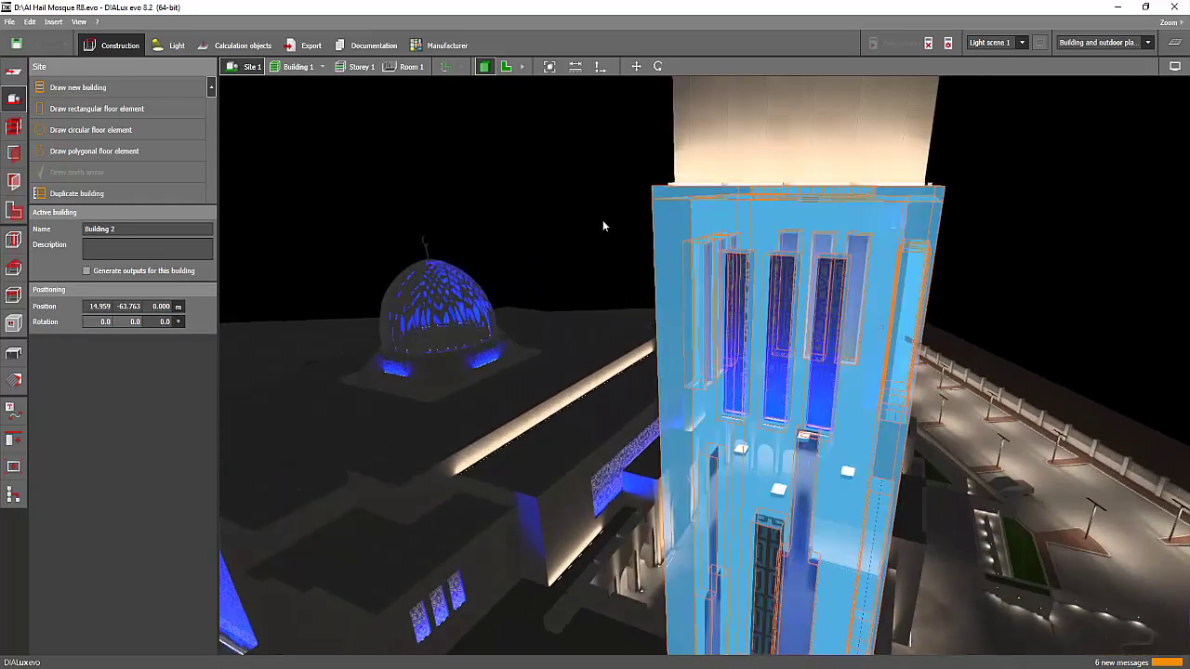
pyautogui.click(738, 299)
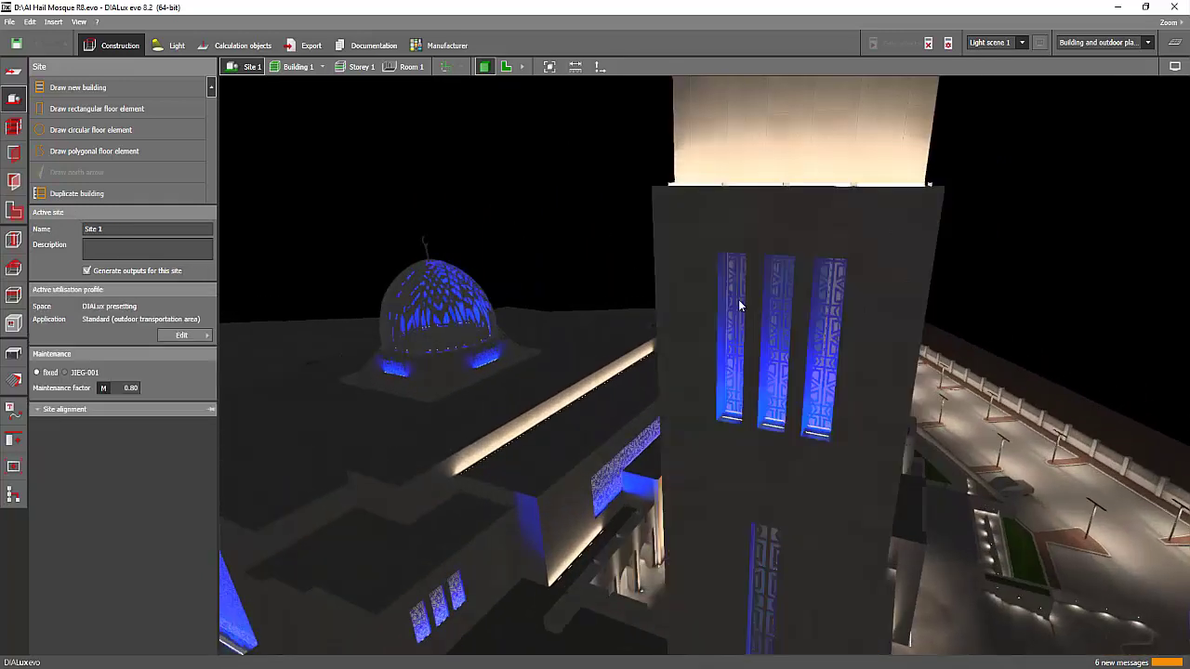
pyautogui.click(736, 297)
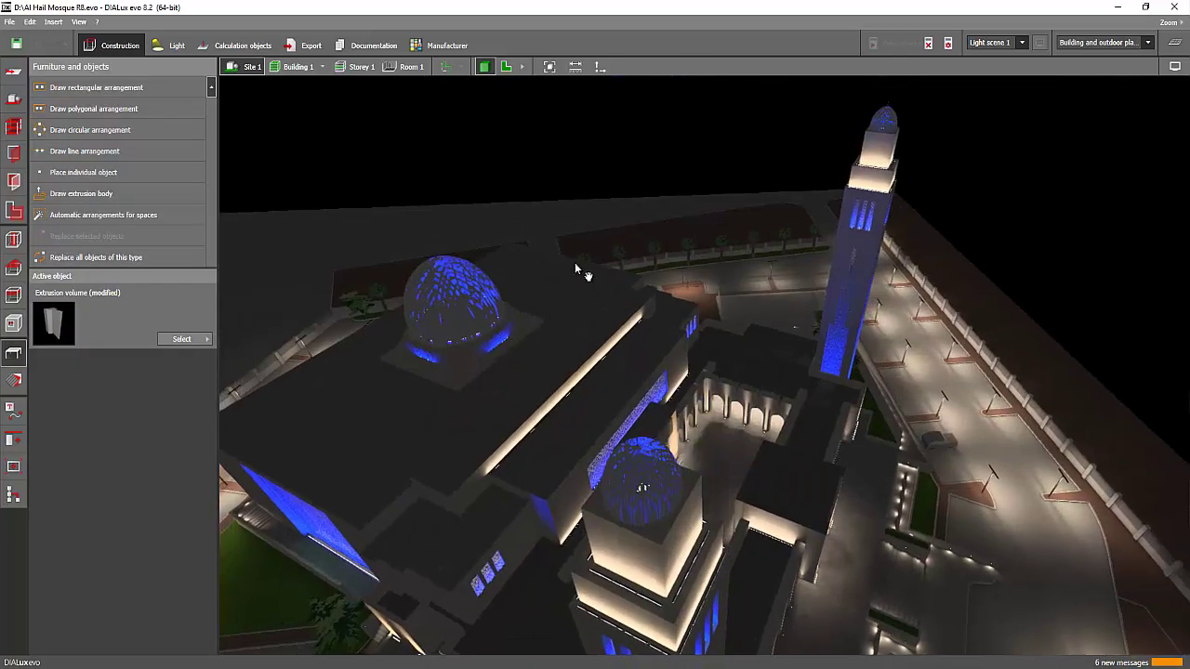
# - Examine the top of the near minaret with the Furniture and objects tool and select its dome
pyautogui.moveTo(575, 262); pyautogui.dragTo(586, 260, button='middle')
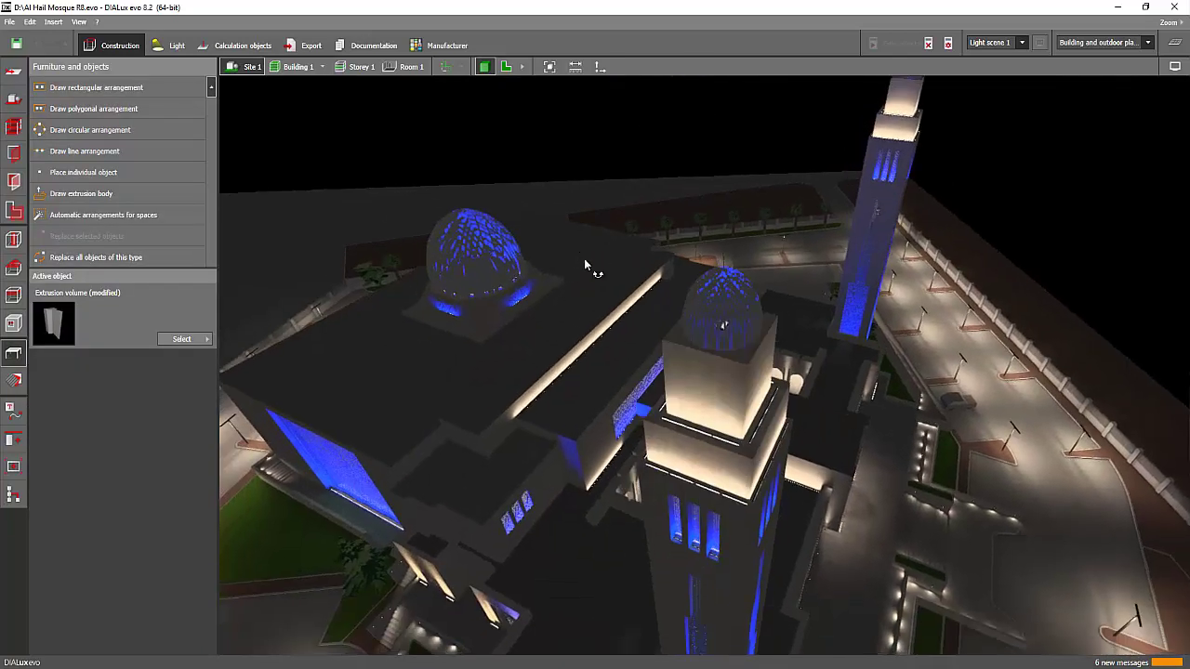
pyautogui.moveTo(586, 259); pyautogui.dragTo(682, 226, button='right')
pyautogui.moveTo(683, 226); pyautogui.dragTo(672, 288, button='middle')
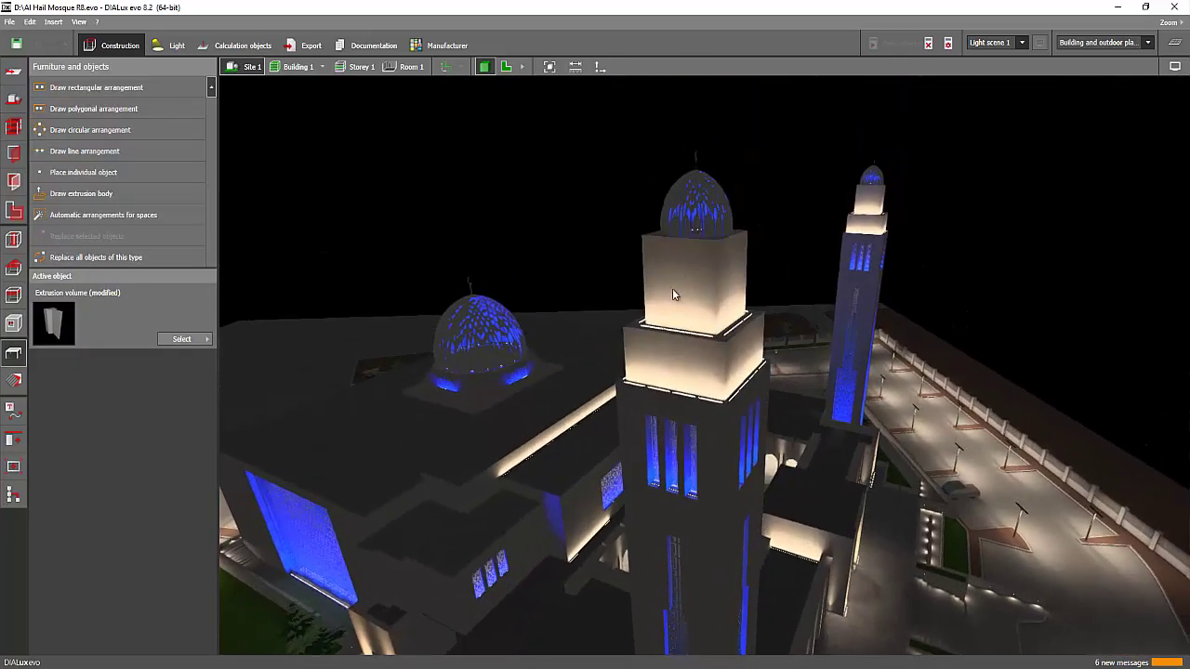
pyautogui.click(667, 205)
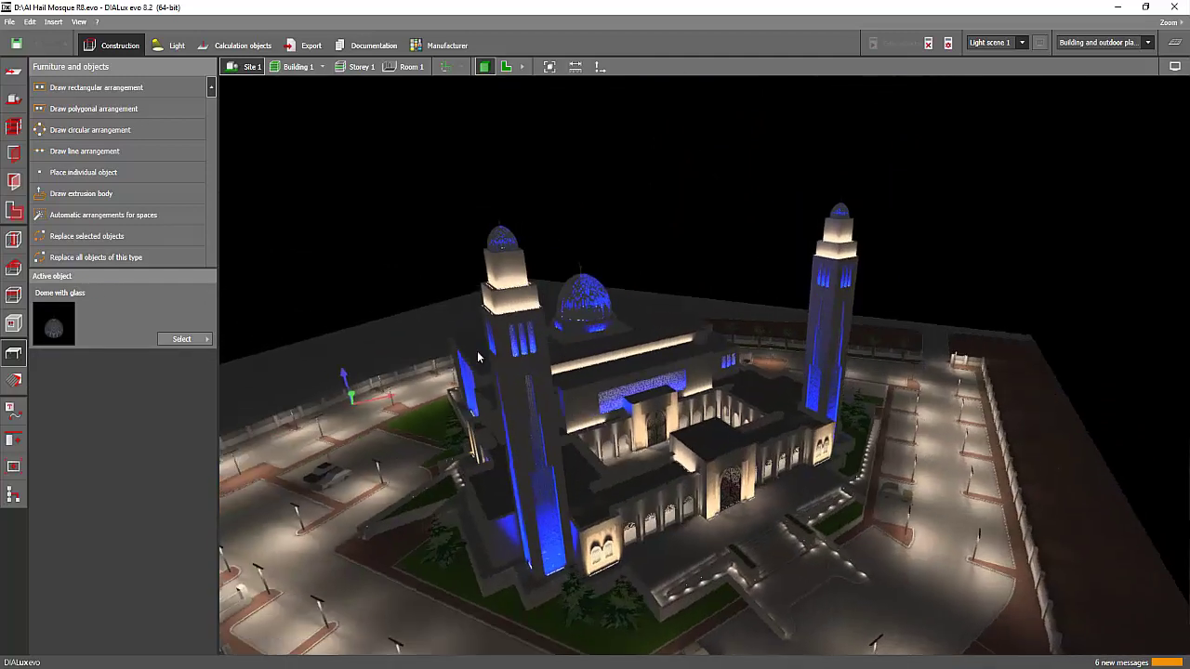
# - Show the site in floor plan view with the Site tool active, and window-select the left minaret's building, Building 2
pyautogui.click(13, 97)
pyautogui.moveTo(360, 230)
pyautogui.mouseDown(button='right')
pyautogui.moveTo(349, 243)
pyautogui.moveTo(366, 240)
pyautogui.mouseUp(button='right')
pyautogui.click(505, 67)
pyautogui.scroll(5, 671, 428)
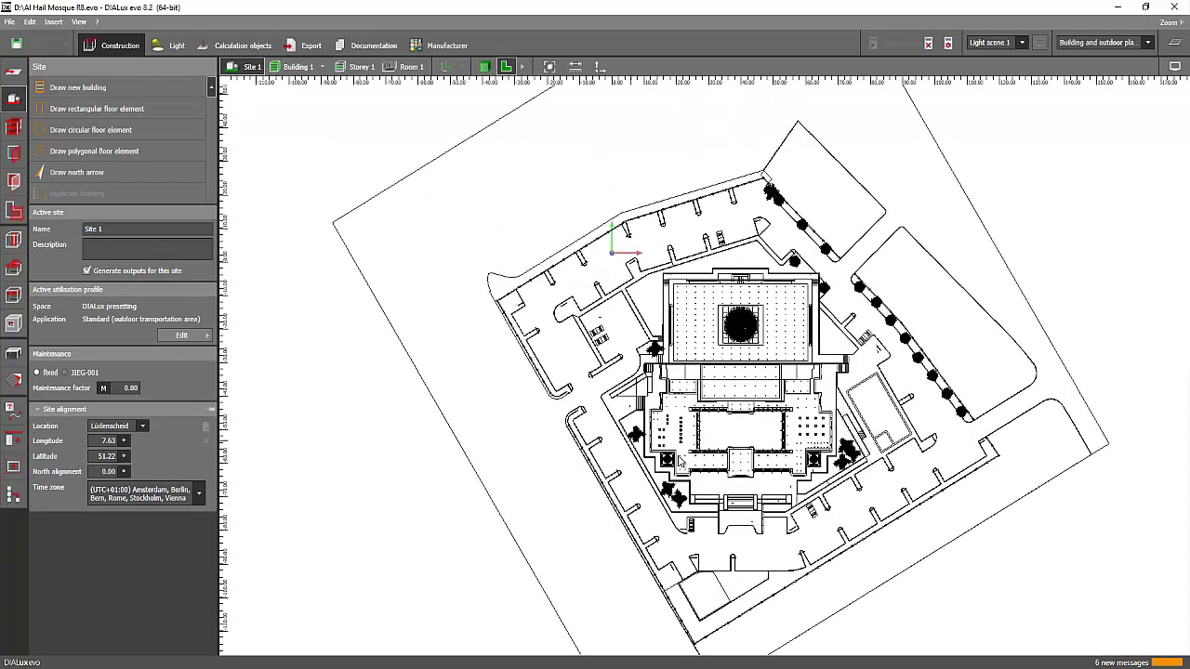
pyautogui.scroll(3, 541, 429)
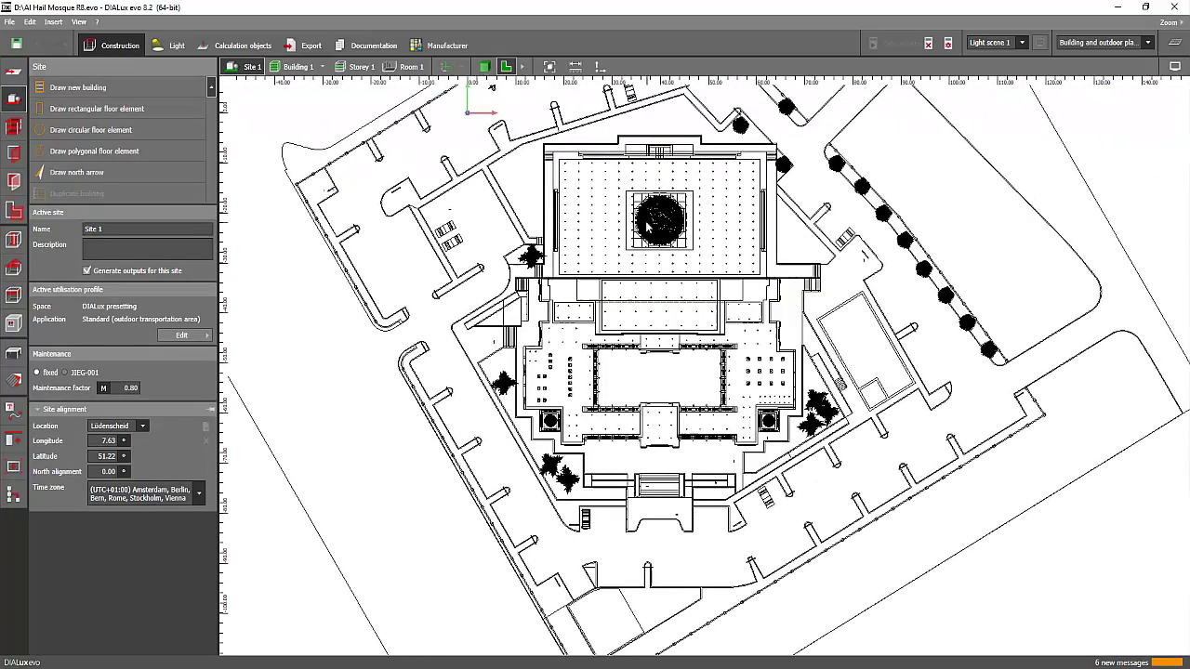
pyautogui.scroll(3, 541, 430)
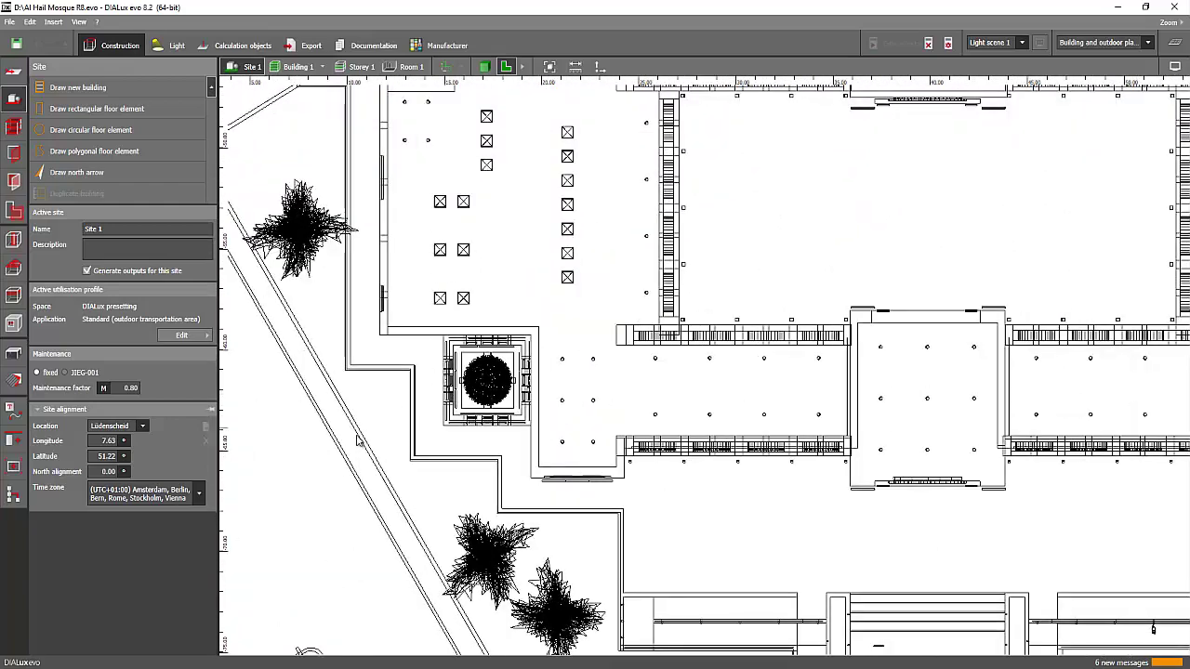
pyautogui.scroll(1, 453, 390)
pyautogui.moveTo(417, 292); pyautogui.dragTo(596, 485)
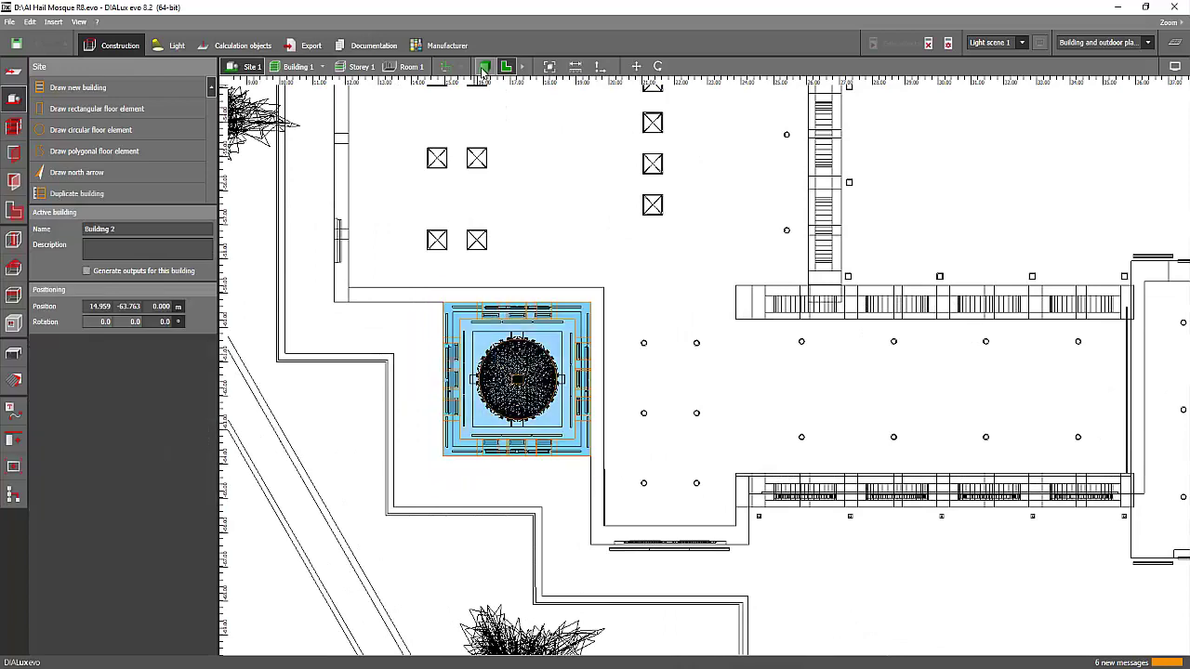
# - Check the selected minaret, Building 2, in 3D, and duplicate it in place in the floor plan view
pyautogui.click(485, 66)
pyautogui.moveTo(335, 213); pyautogui.dragTo(419, 102, button='right')
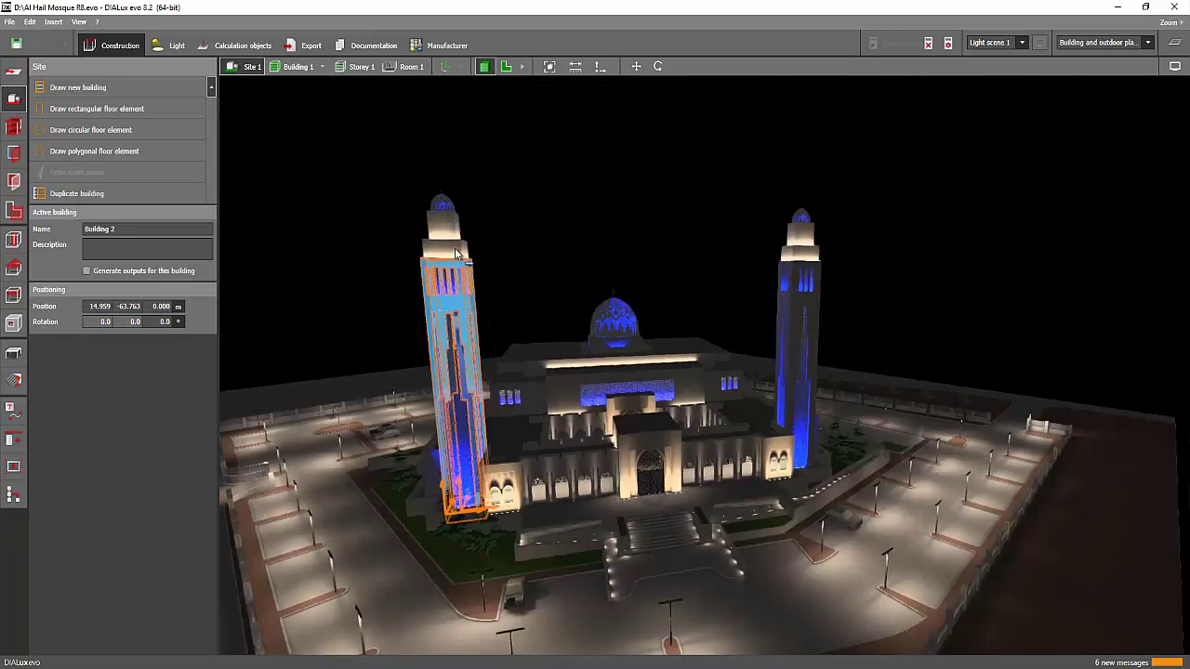
pyautogui.click(505, 66)
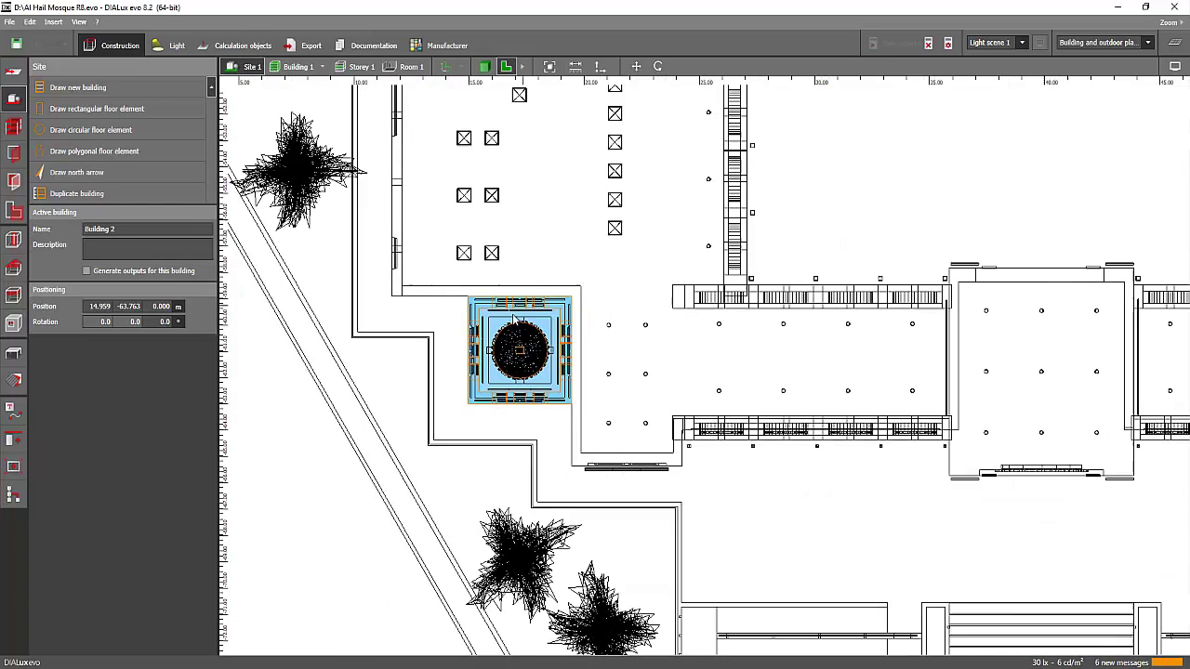
pyautogui.click(516, 377)
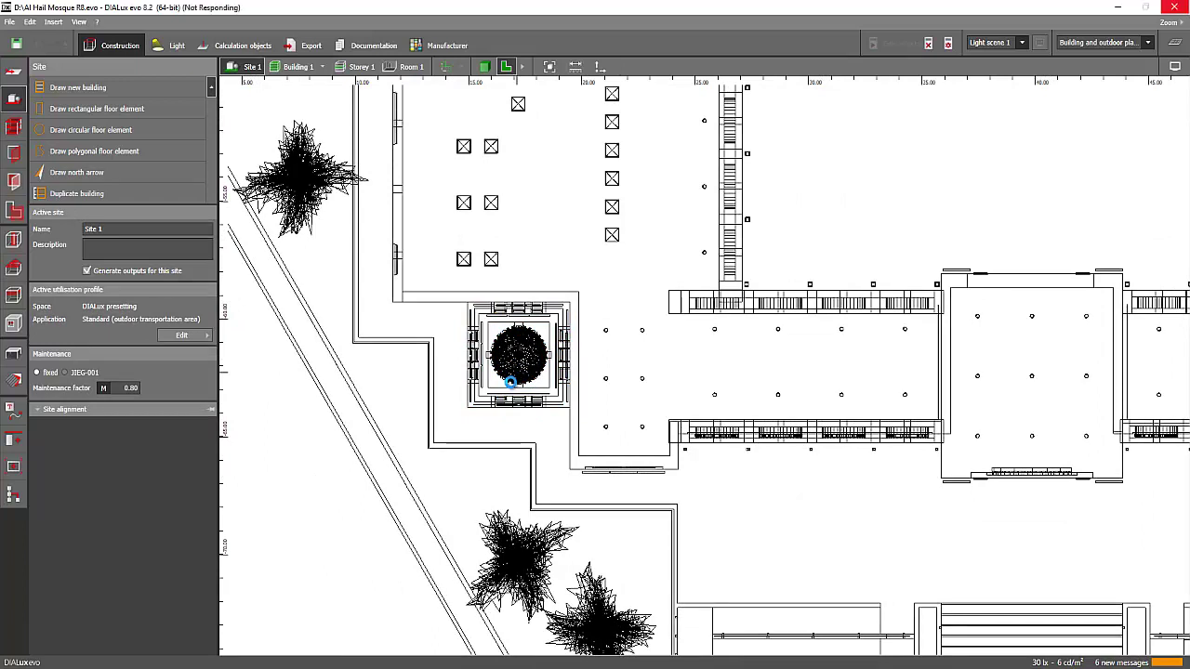
pyautogui.click(554, 363)
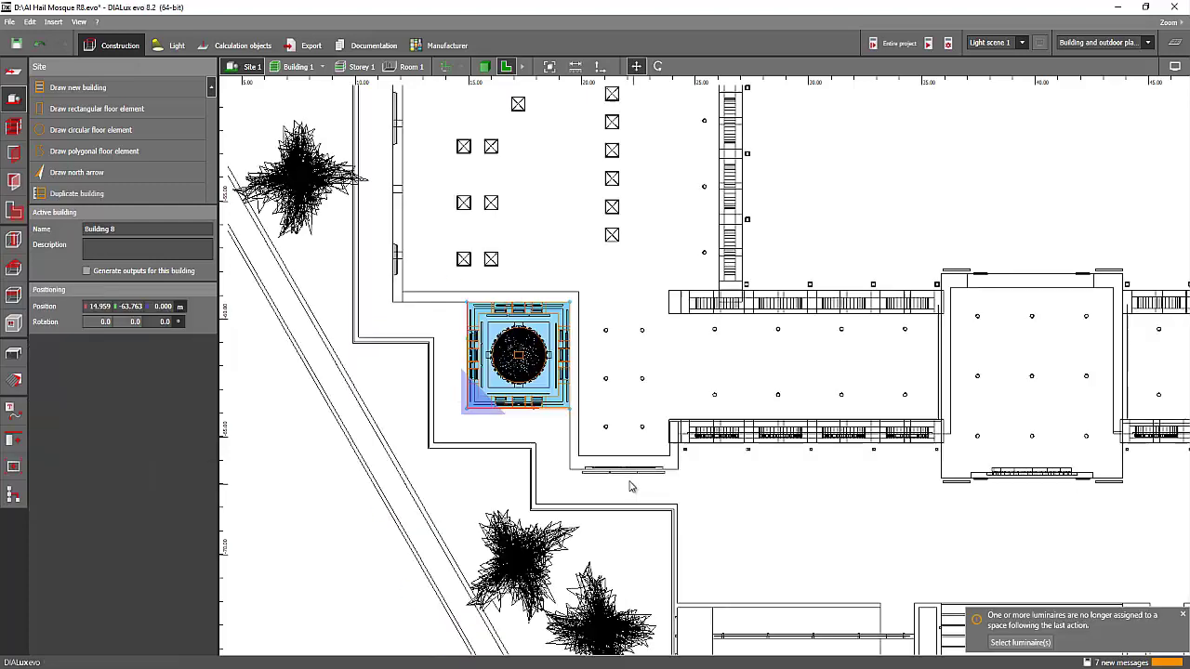
# - Move the duplicated minaret building to the open area near the stairs, at about X 0.52 m, Y -47.05 m
pyautogui.scroll(-3, 624, 449)
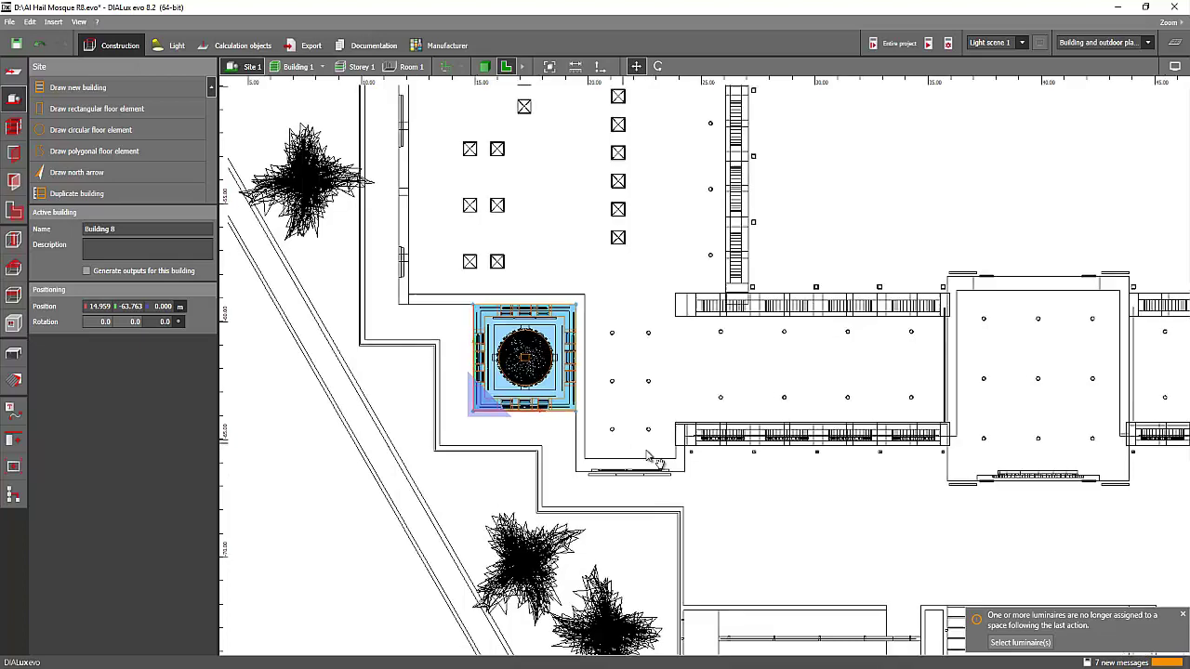
pyautogui.moveTo(563, 437)
pyautogui.mouseDown()
pyautogui.moveTo(365, 386)
pyautogui.moveTo(322, 392)
pyautogui.moveTo(334, 381)
pyautogui.moveTo(342, 197)
pyautogui.moveTo(313, 156)
pyautogui.moveTo(322, 139)
pyautogui.mouseUp()
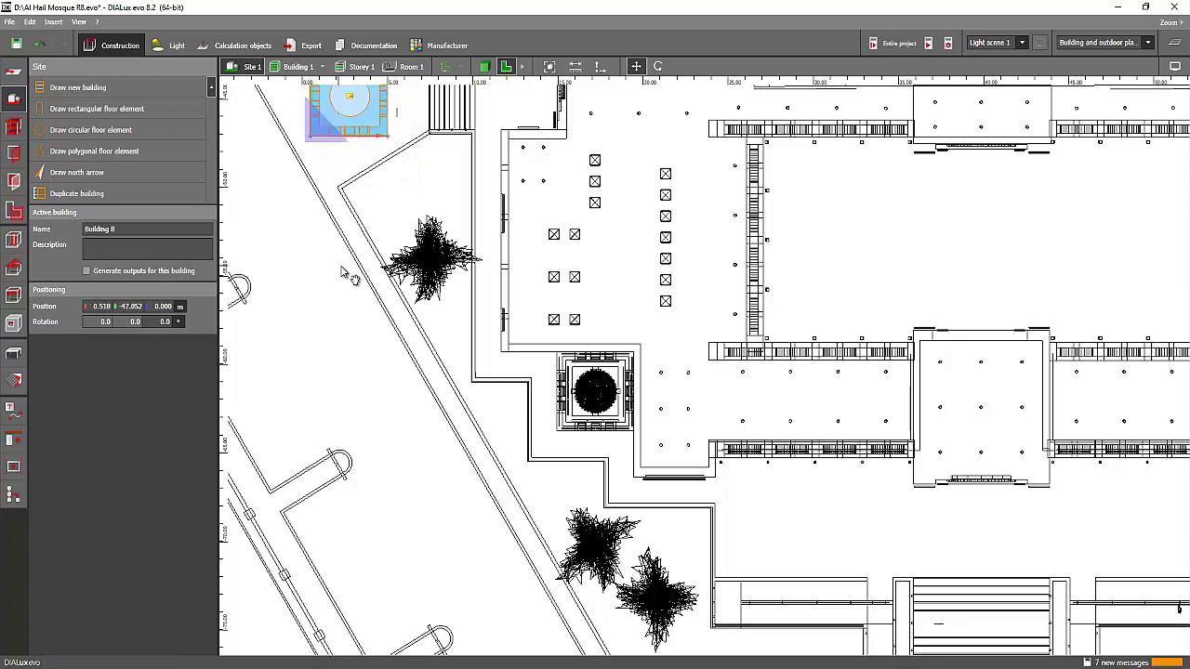
pyautogui.moveTo(340, 267); pyautogui.dragTo(394, 442, button='middle')
pyautogui.scroll(1, 364, 278)
pyautogui.moveTo(394, 292); pyautogui.dragTo(466, 324, button='middle')
pyautogui.scroll(1, 469, 325)
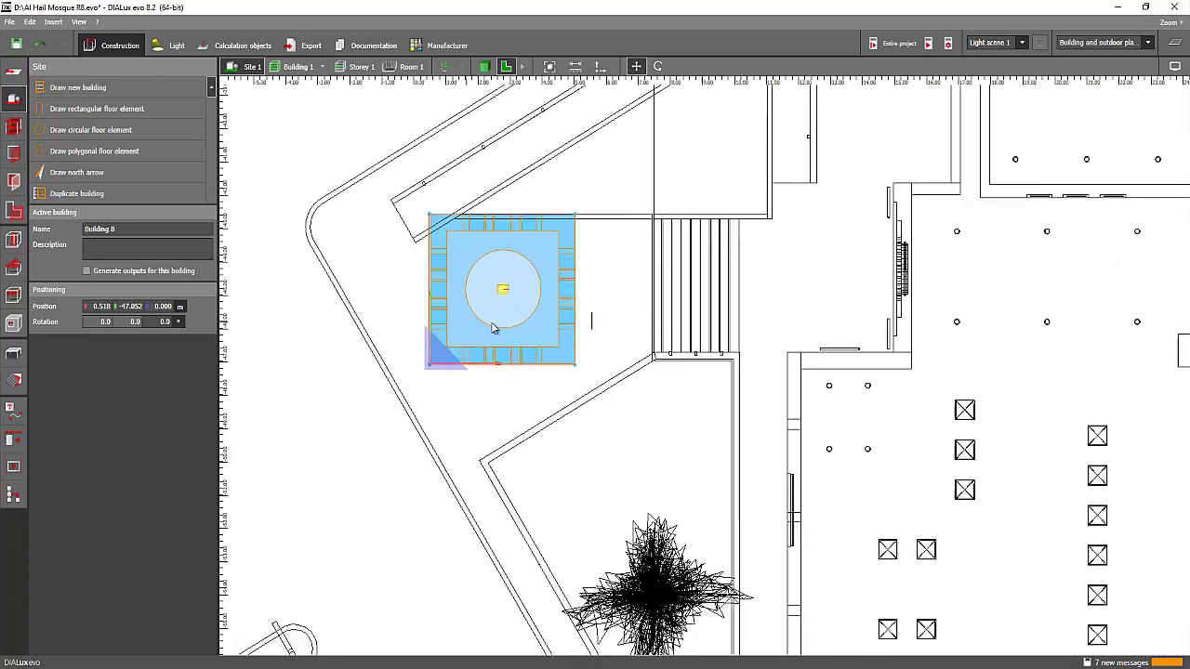
# - Rotate the duplicated minaret building to -60° and move it to about X -1.34 m, Y -44.81 m, along the angled kerb
pyautogui.rightClick(549, 312)
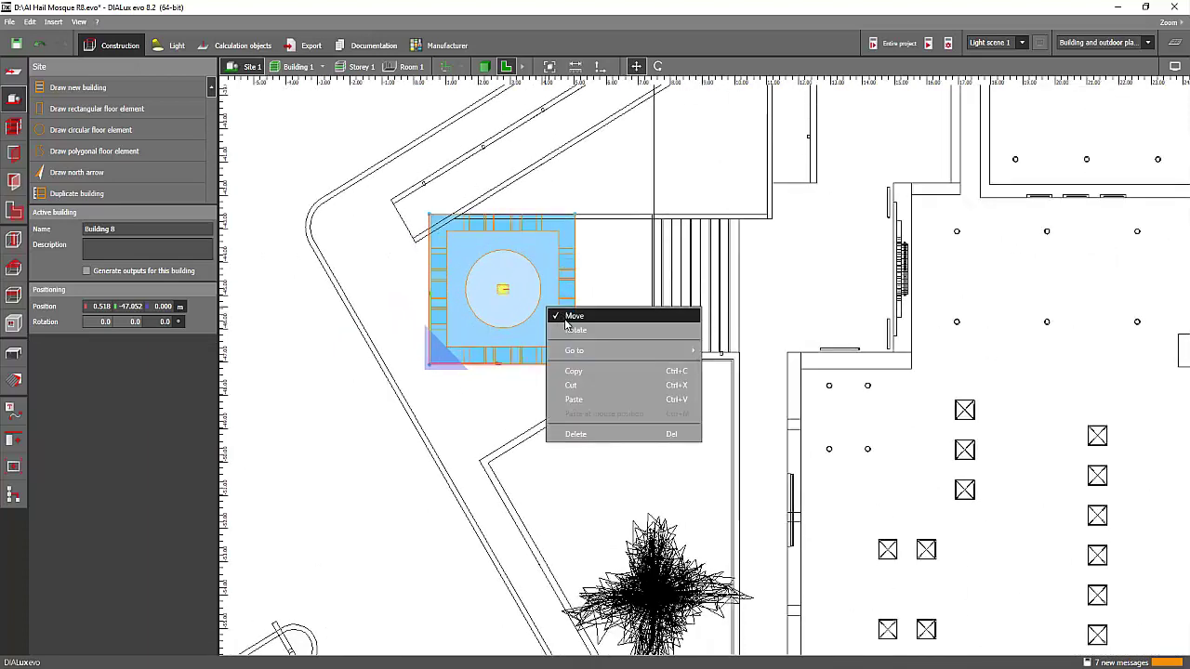
pyautogui.click(583, 330)
pyautogui.moveTo(509, 365); pyautogui.dragTo(468, 416)
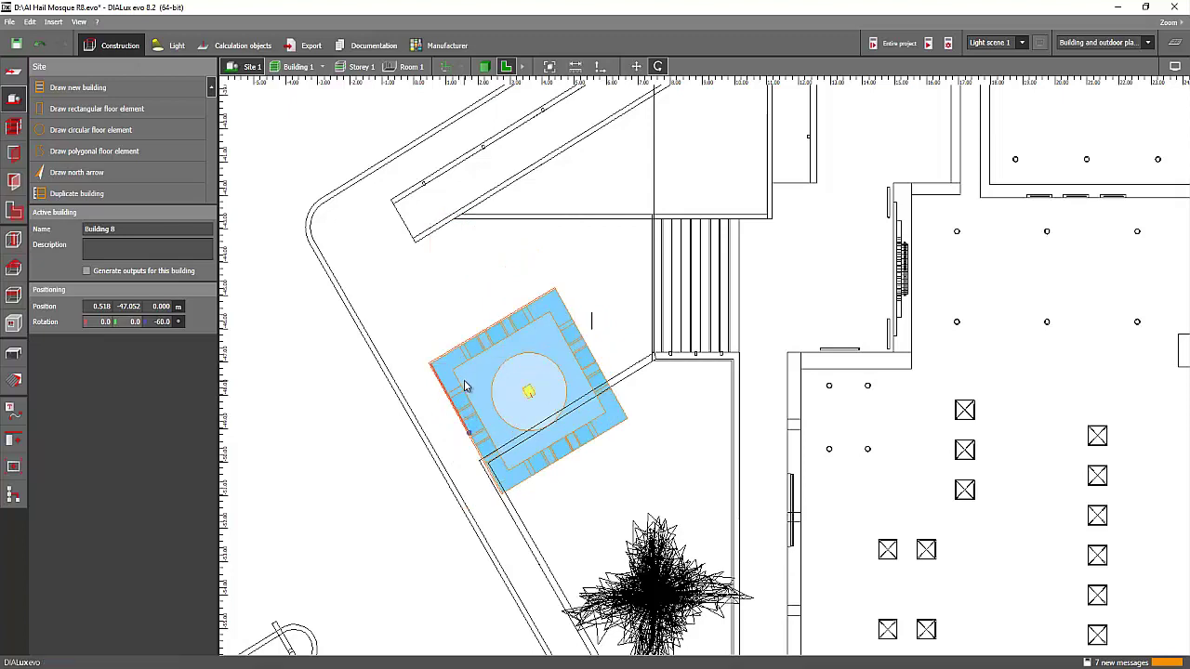
pyautogui.rightClick(464, 382)
pyautogui.click(478, 390)
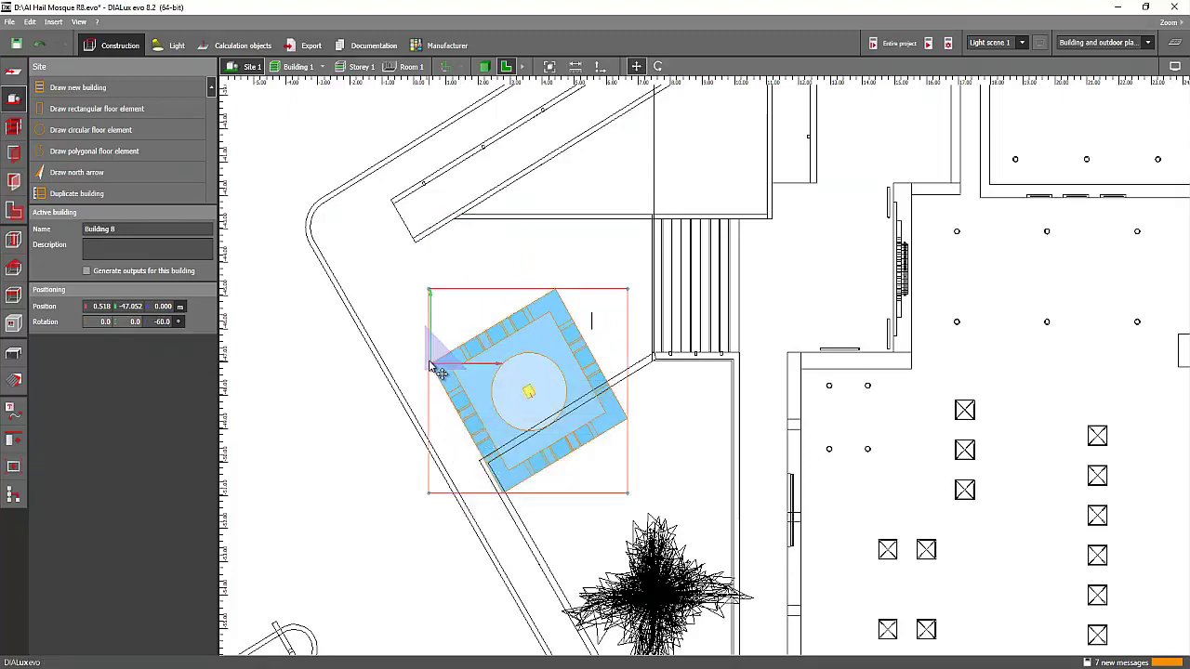
pyautogui.moveTo(428, 367); pyautogui.dragTo(369, 294)
# - Show the site in 3D and examine the duplicated minaret shaft beside the original
pyautogui.click(484, 67)
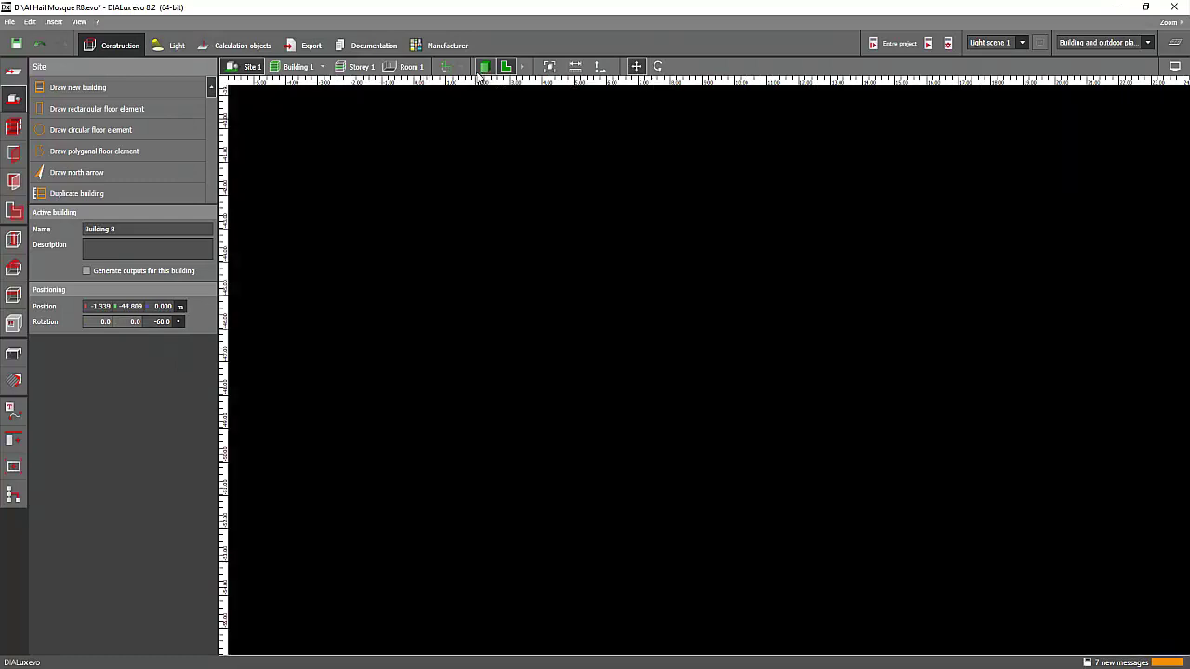
pyautogui.moveTo(393, 148); pyautogui.dragTo(470, 214)
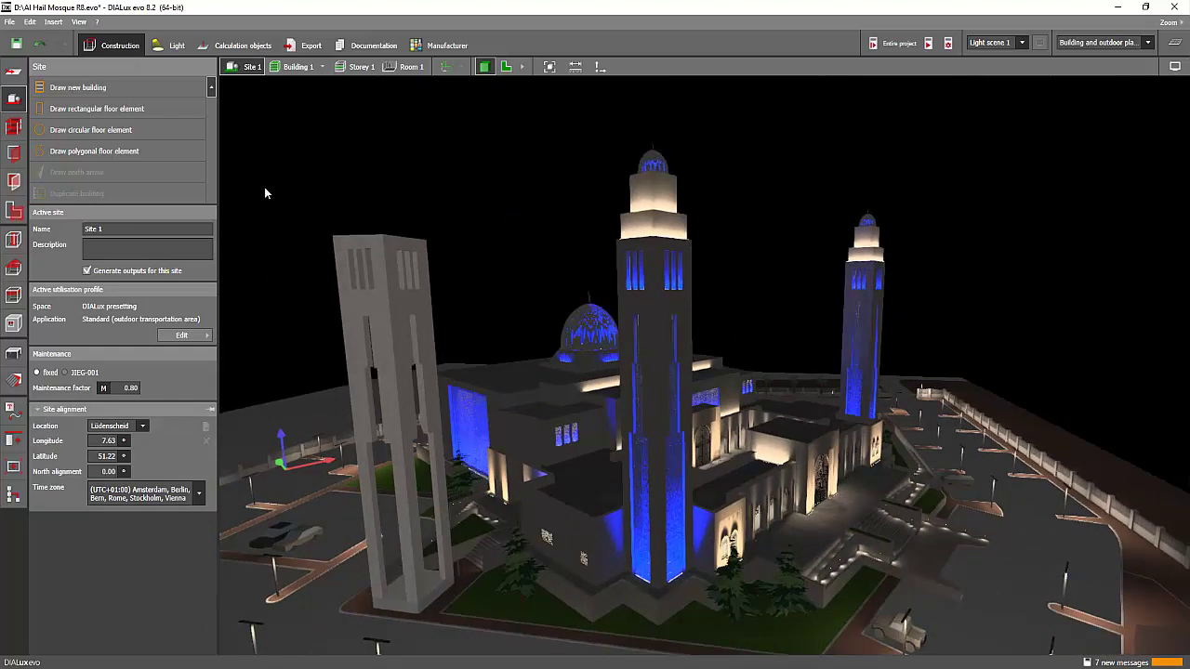
pyautogui.moveTo(364, 187); pyautogui.dragTo(330, 196)
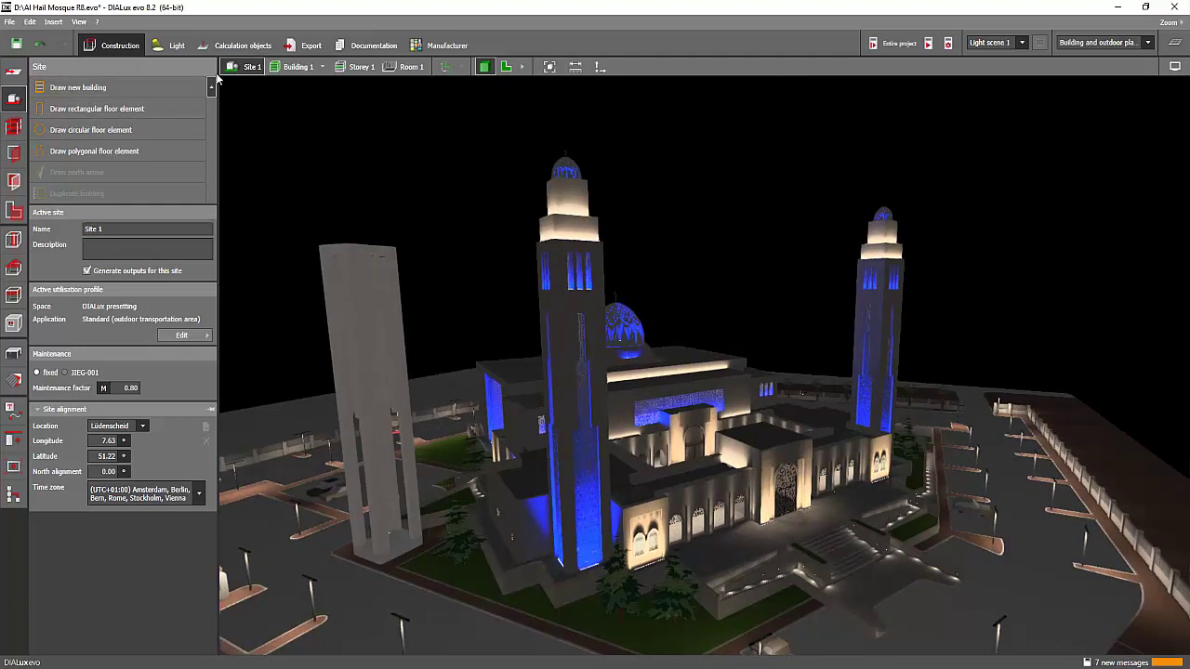
# - With the Furniture and objects tool active, show the floor plan and window-select the original minaret with all its objects
pyautogui.click(18, 357)
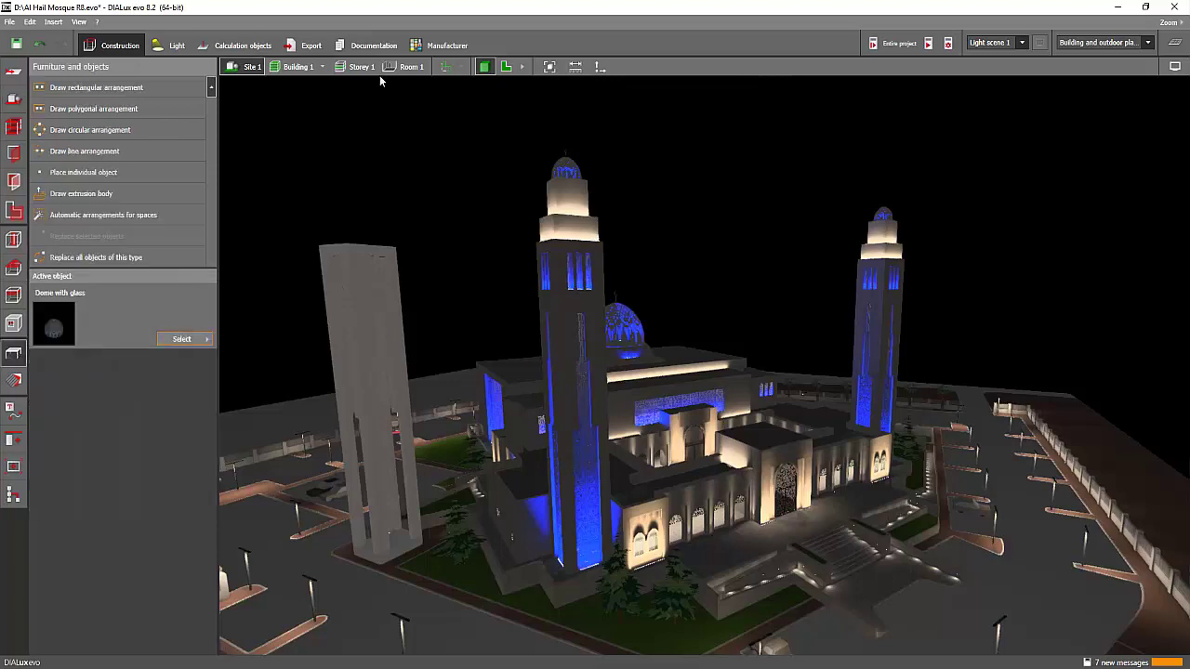
pyautogui.click(506, 67)
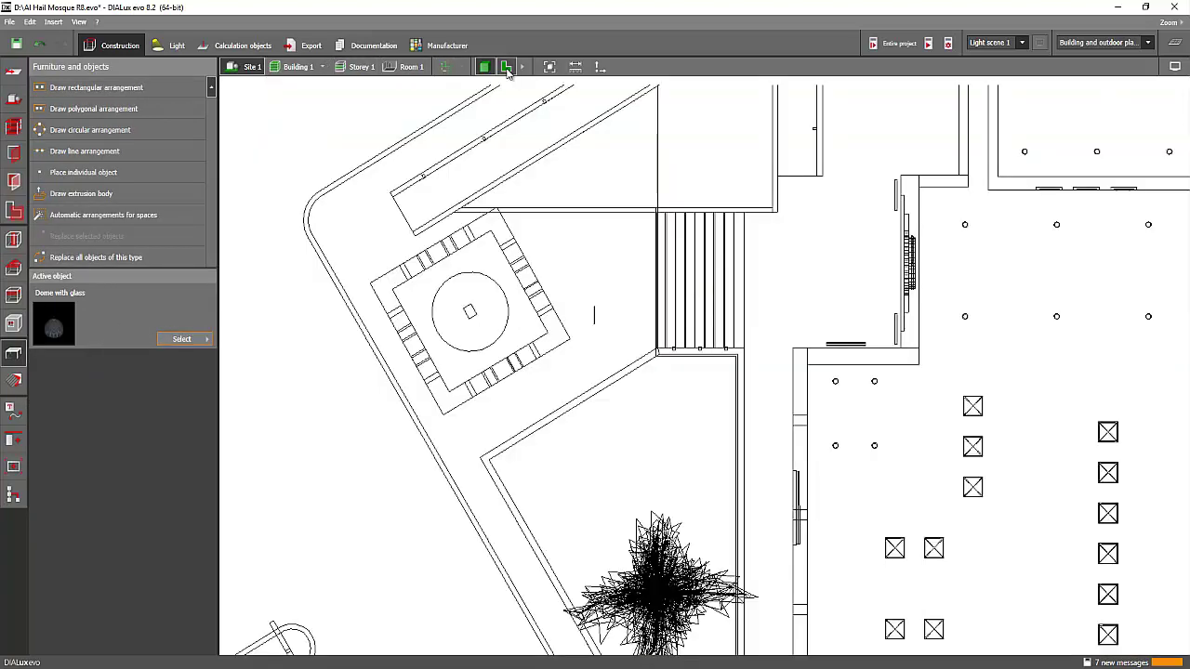
pyautogui.moveTo(658, 425); pyautogui.dragTo(601, 191, button='middle')
pyautogui.scroll(-5, 600, 192)
pyautogui.scroll(6, 765, 468)
pyautogui.moveTo(765, 467); pyautogui.dragTo(616, 329, button='middle')
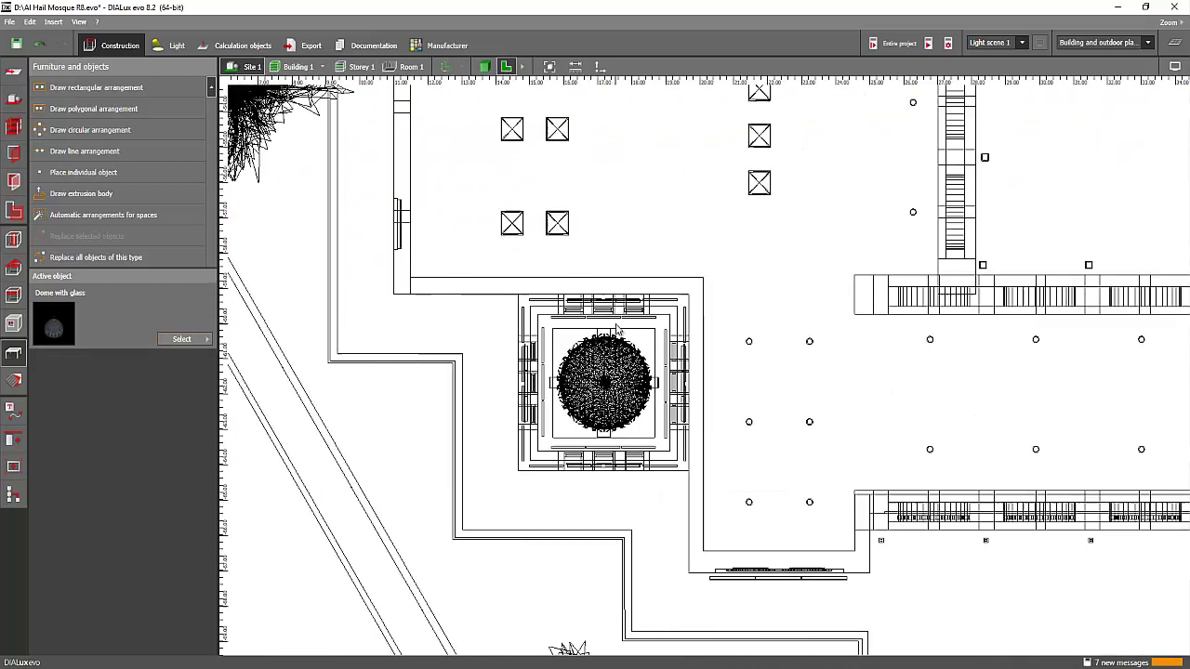
pyautogui.moveTo(495, 285); pyautogui.dragTo(696, 498)
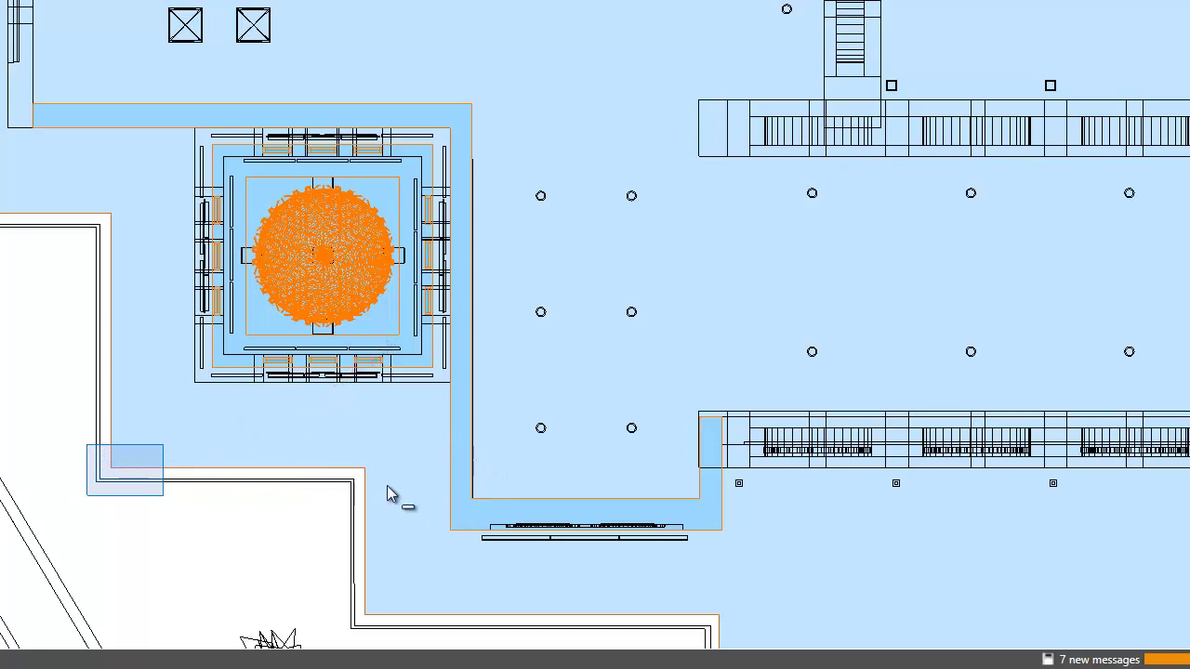
# - Remove the surrounding ground and building outlines from the selection, keeping only the minaret's parts, and show the site in 3D
pyautogui.keyDown('shift'); pyautogui.click(59, 121); pyautogui.keyUp('shift')
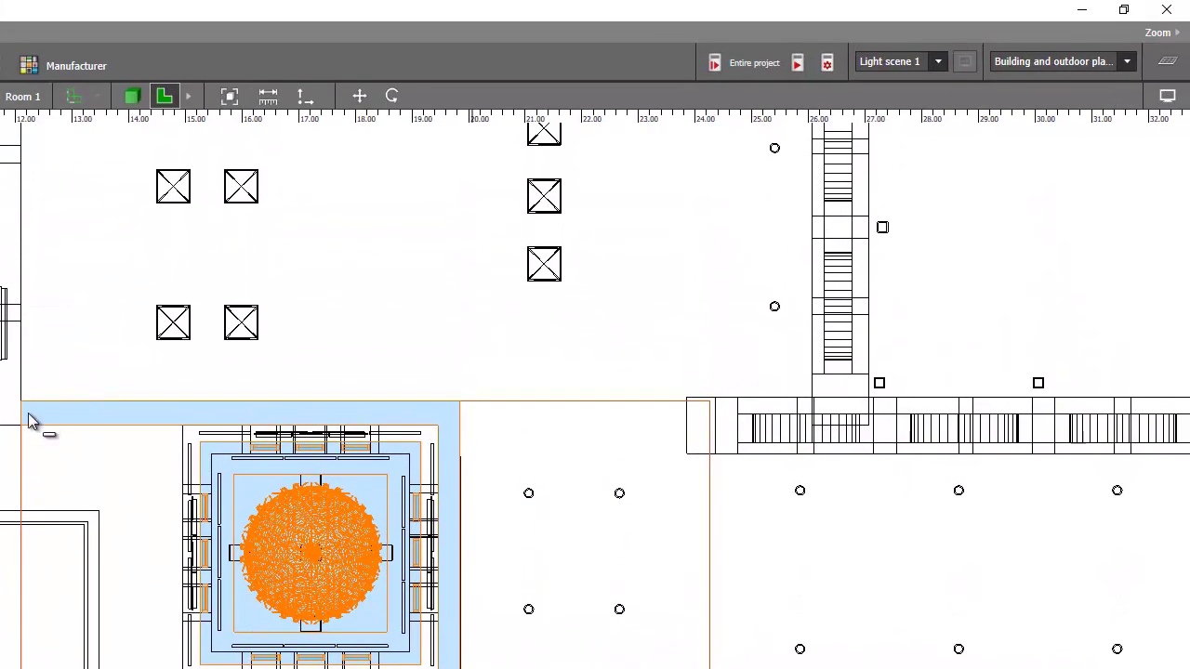
pyautogui.click(90, 467)
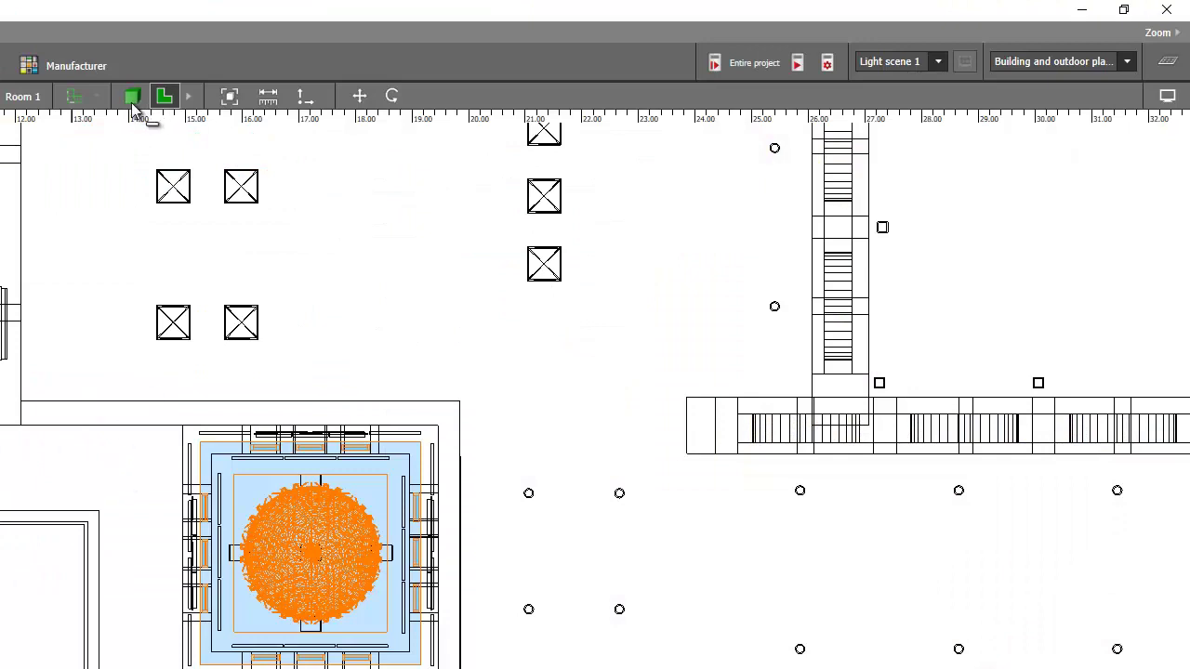
pyautogui.click(133, 97)
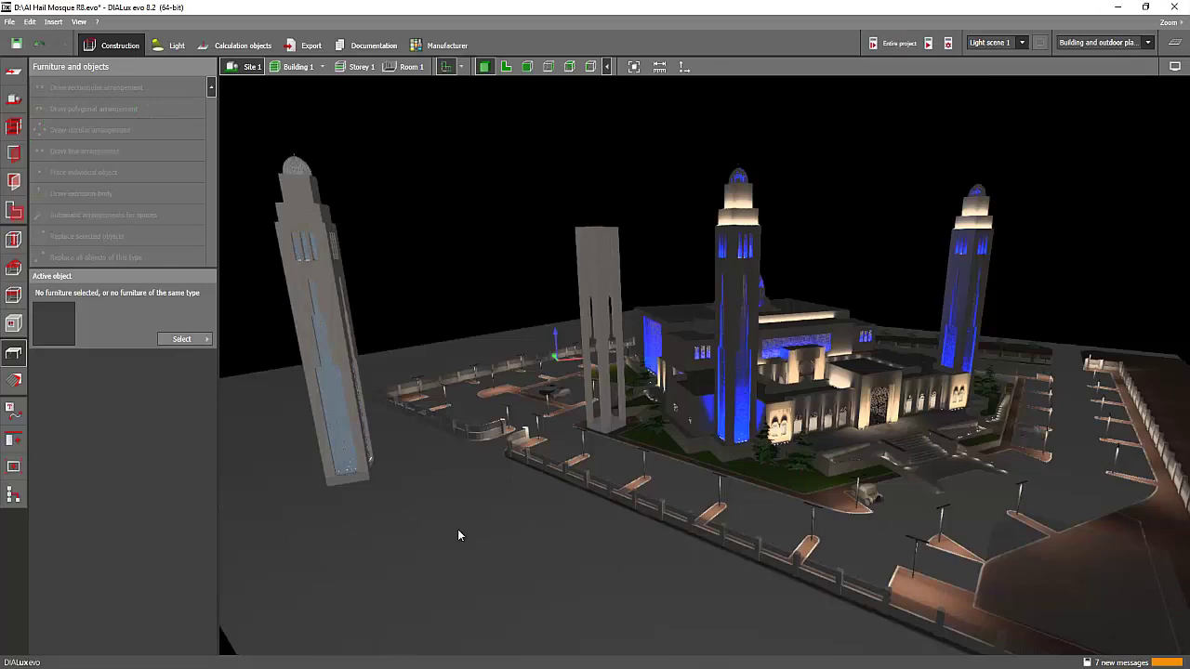
pyautogui.moveTo(457, 535); pyautogui.dragTo(454, 565)
# - Switch to the browser with the Udemy question e-mail, maximize it, and show the 8 days ONLINE Training - Dialux evo Basics product page
pyautogui.hotkey('alt', 'Tab')
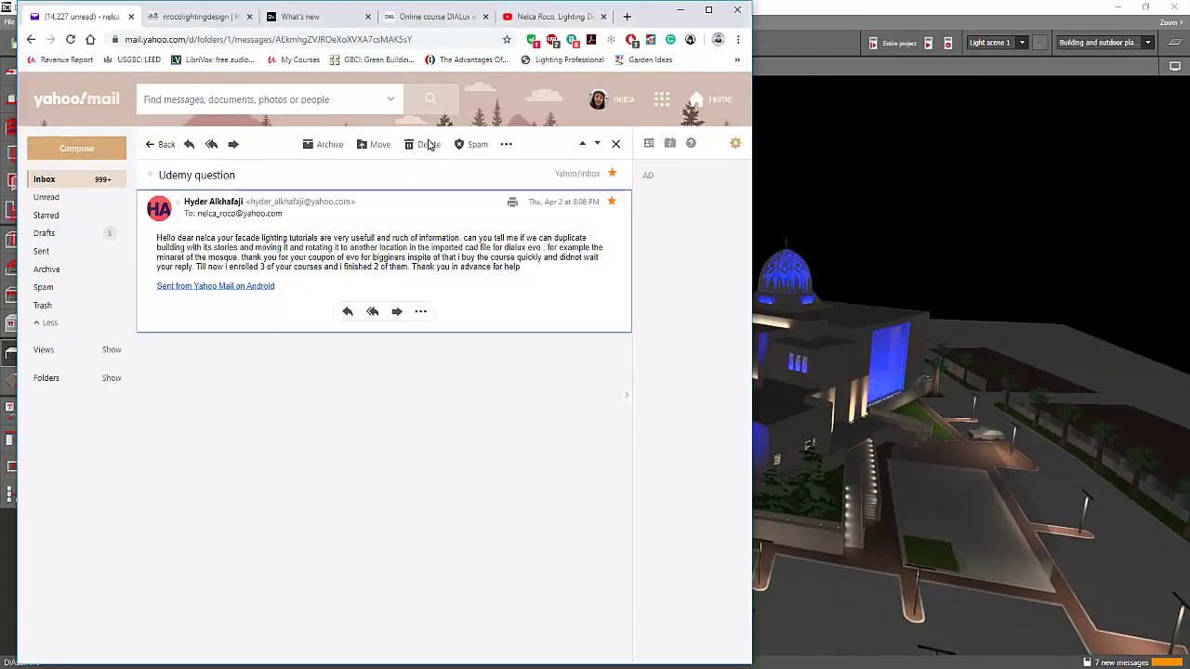
pyautogui.click(710, 9)
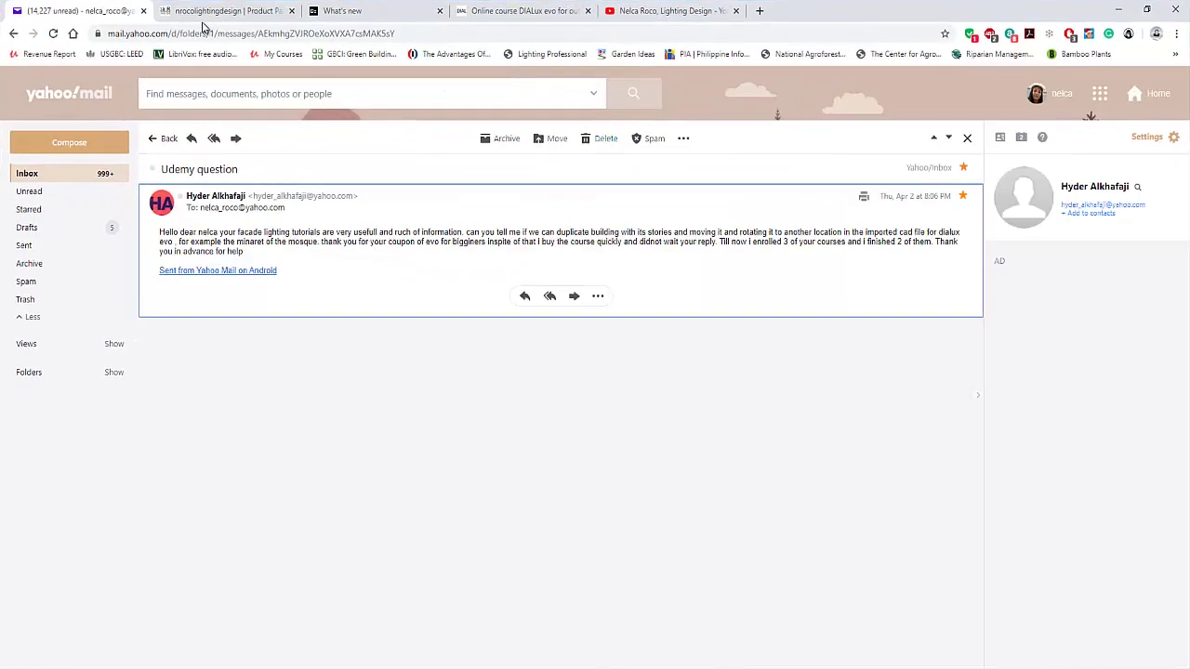
pyautogui.click(215, 11)
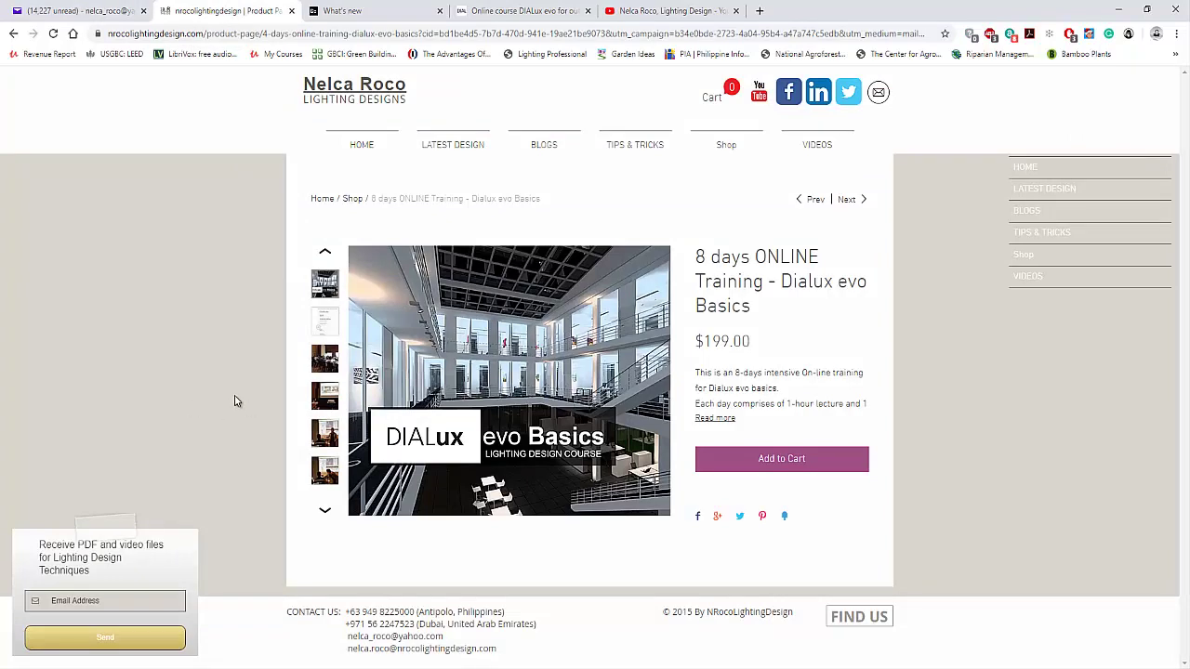
# - Expand and read the Dialux evo Basics training description, and show DIAL's page for the DIALux evo outdoor lighting online course
pyautogui.click(721, 419)
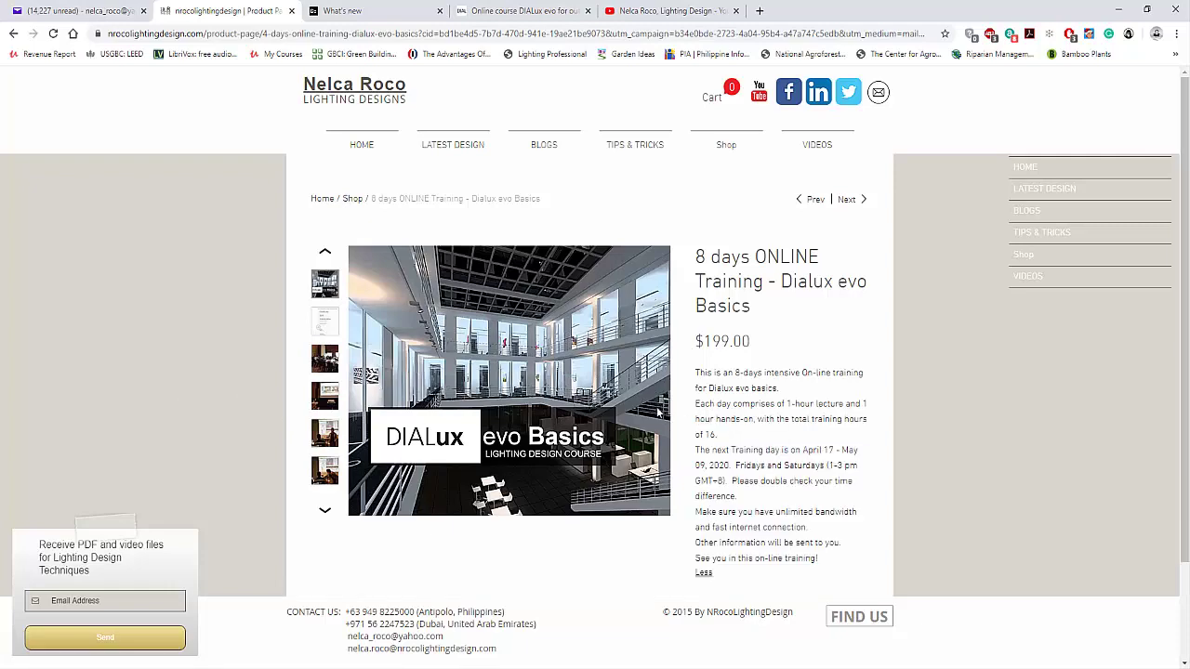
pyautogui.scroll(-2, 685, 465)
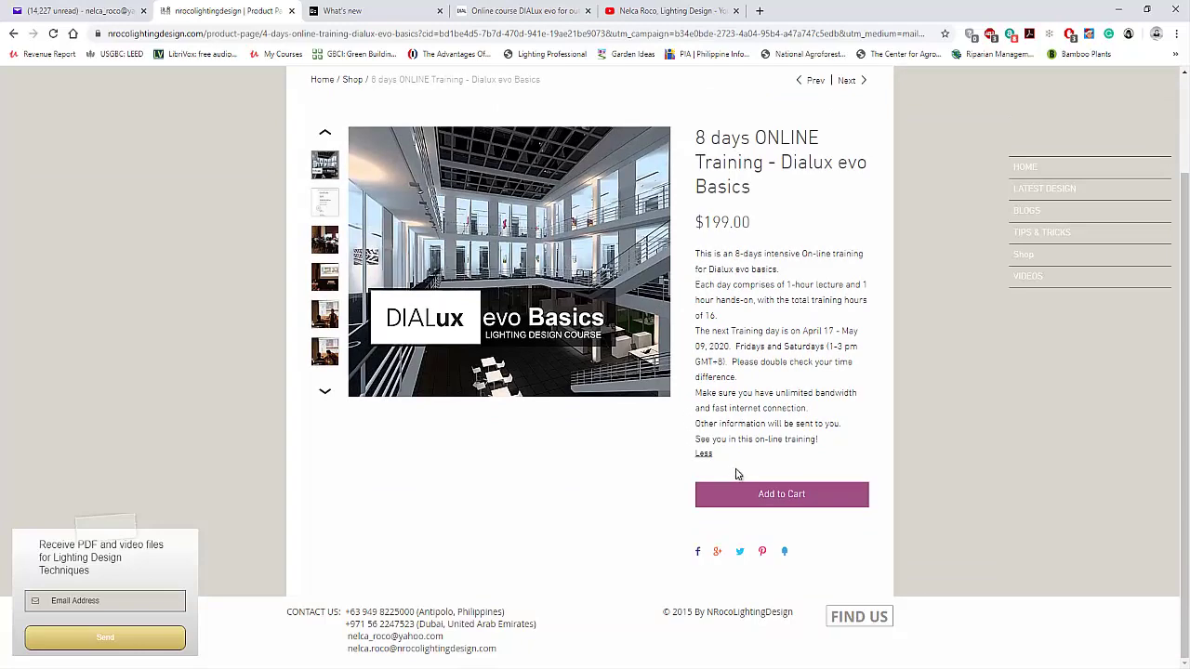
pyautogui.scroll(2, 429, 201)
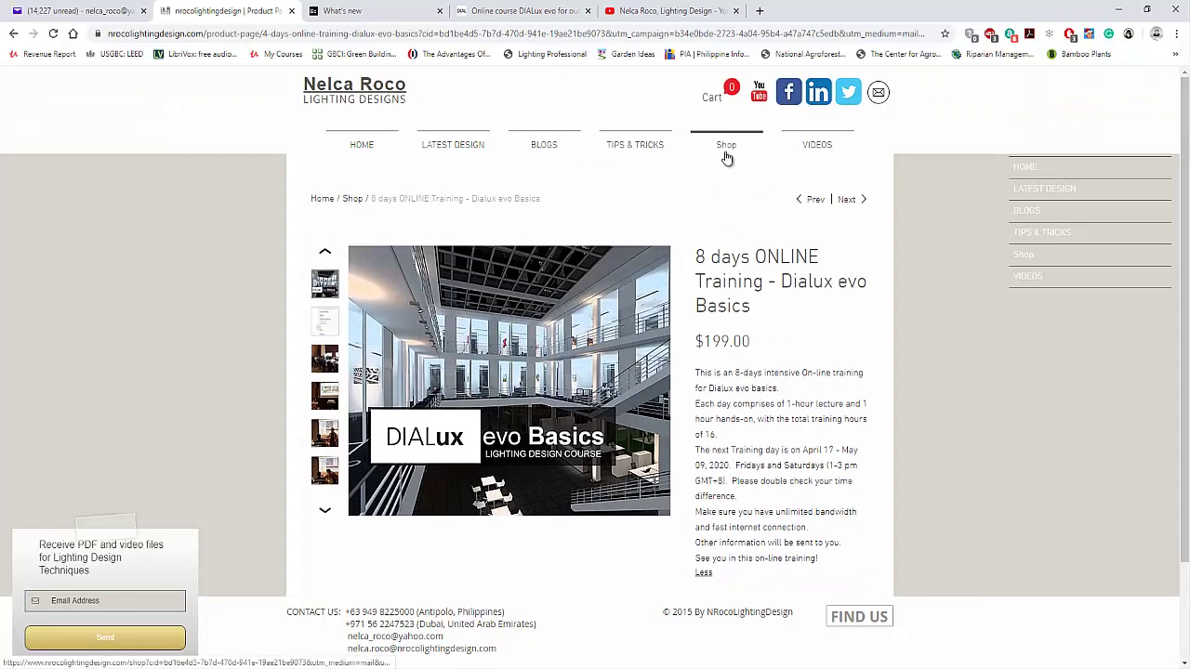
pyautogui.scroll(-2, 444, 188)
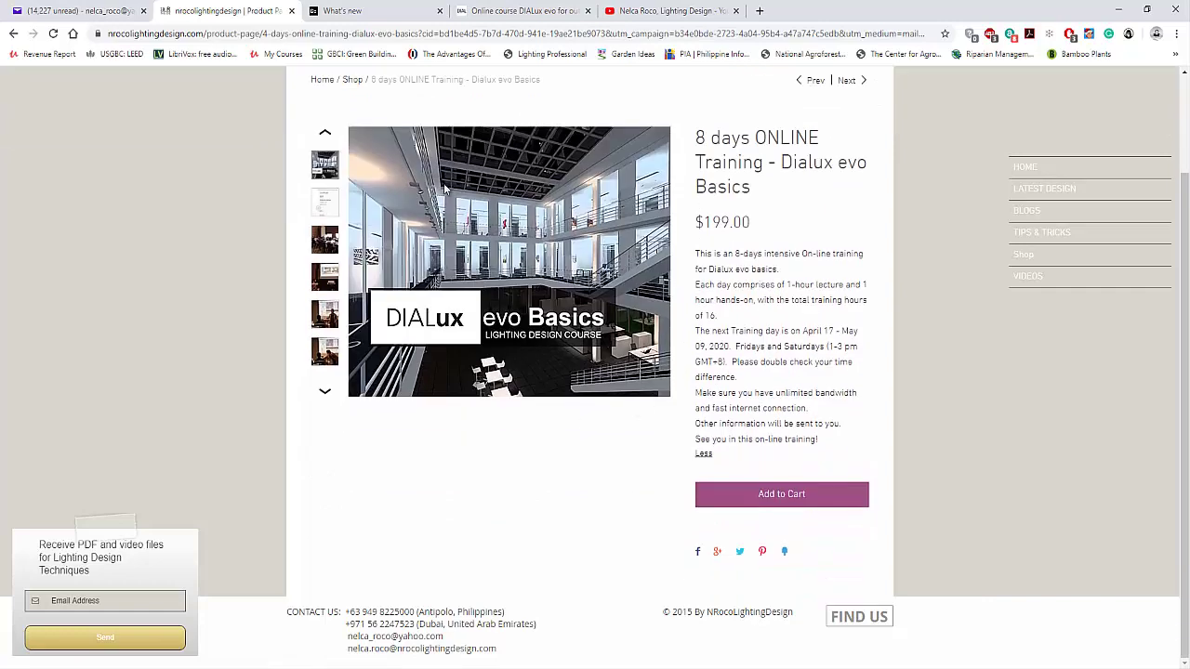
pyautogui.click(783, 507)
pyautogui.scroll(2, 504, 377)
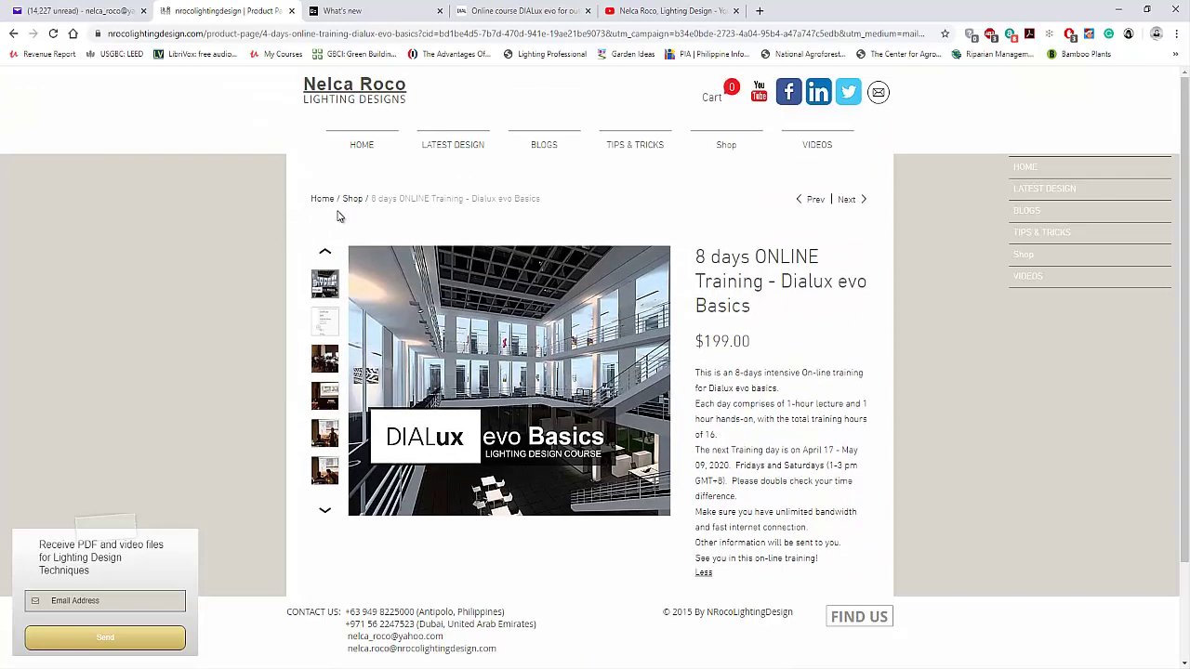
pyautogui.click(518, 14)
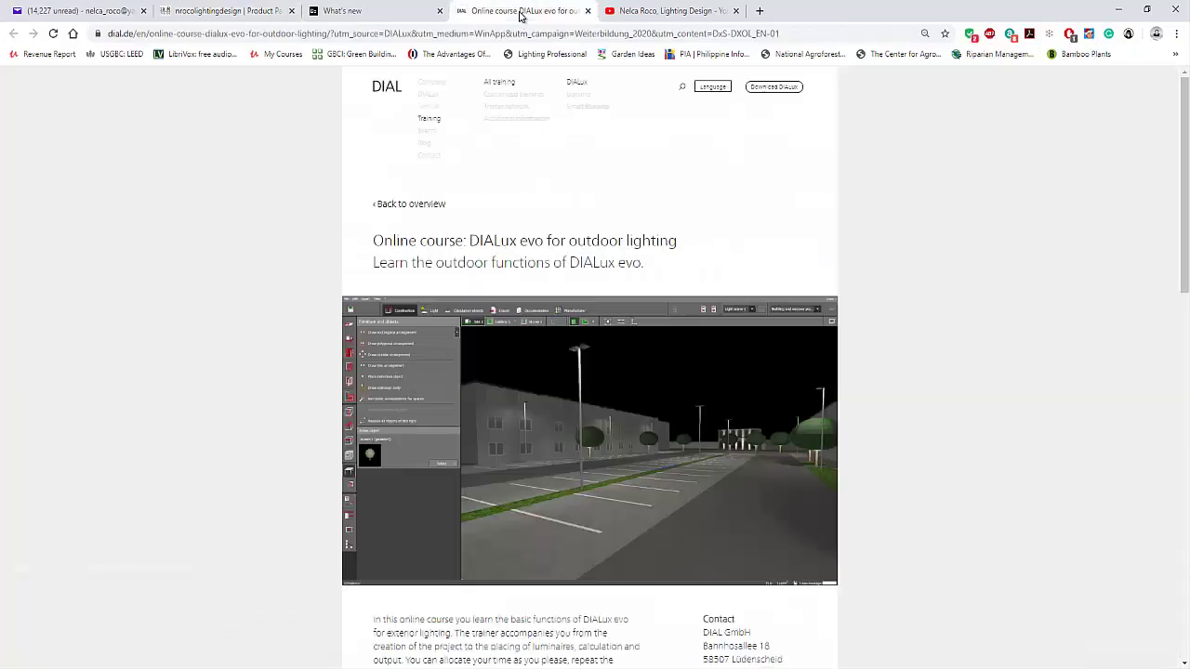